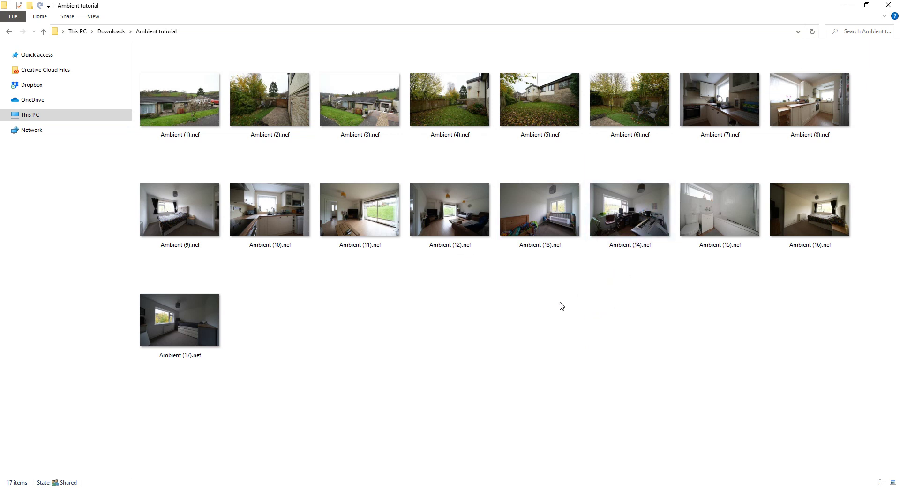
Open the raw photo Ambient (14).nef in Photoshop's Camera Raw.
{"action": "left_click", "coordinate": [634, 214]}
{"action": "left_click", "coordinate": [513, 335]}
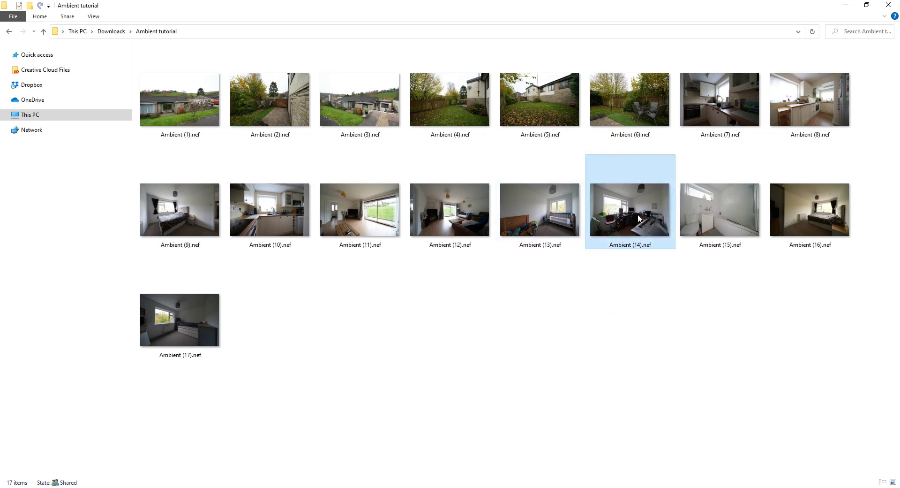
{"action": "left_click_drag", "start_coordinate": [638, 213], "coordinate": [412, 277]}
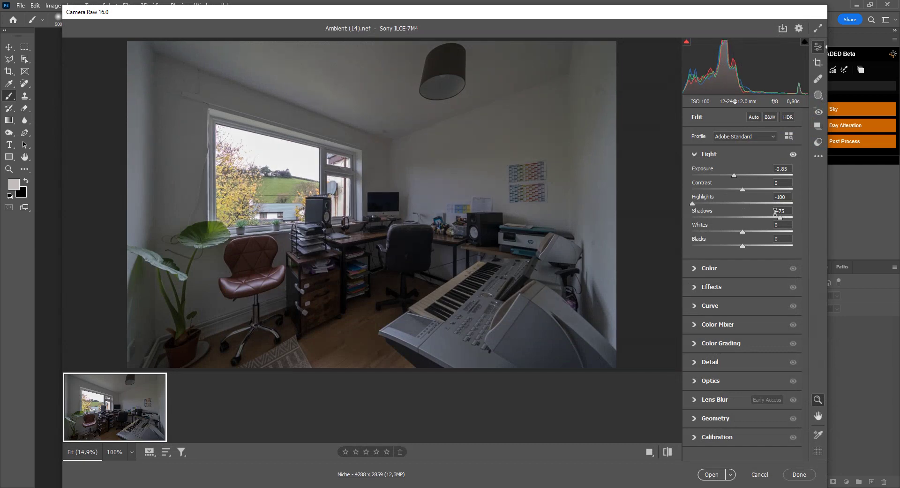
Raise the raw photo's exposure to +1.80 and open it as the bright base image.
{"action": "left_click", "coordinate": [667, 451]}
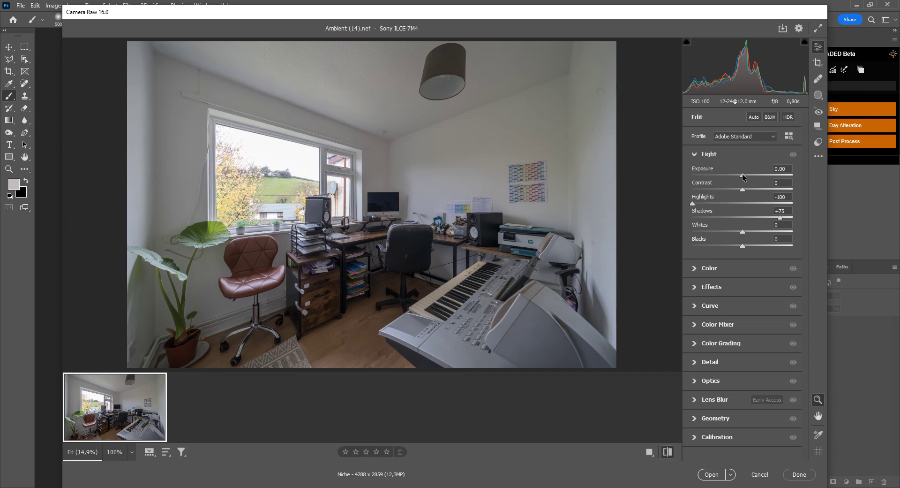
{"action": "left_click_drag", "start_coordinate": [744, 175], "coordinate": [760, 175]}
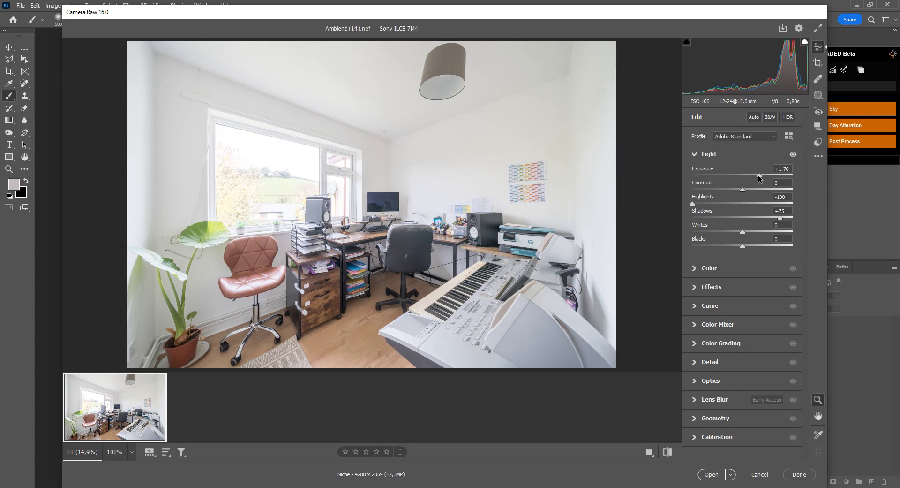
{"action": "left_click_drag", "start_coordinate": [760, 177], "coordinate": [761, 178]}
{"action": "left_click", "coordinate": [711, 474]}
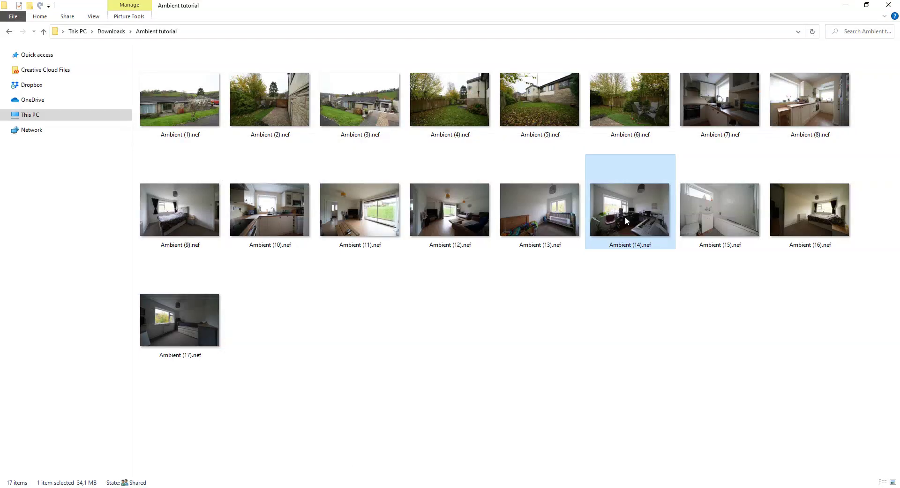
Place Ambient (14).nef as a second layer over the bright image, with its raw exposure set to -1.25.
{"action": "left_click_drag", "start_coordinate": [625, 215], "coordinate": [409, 286]}
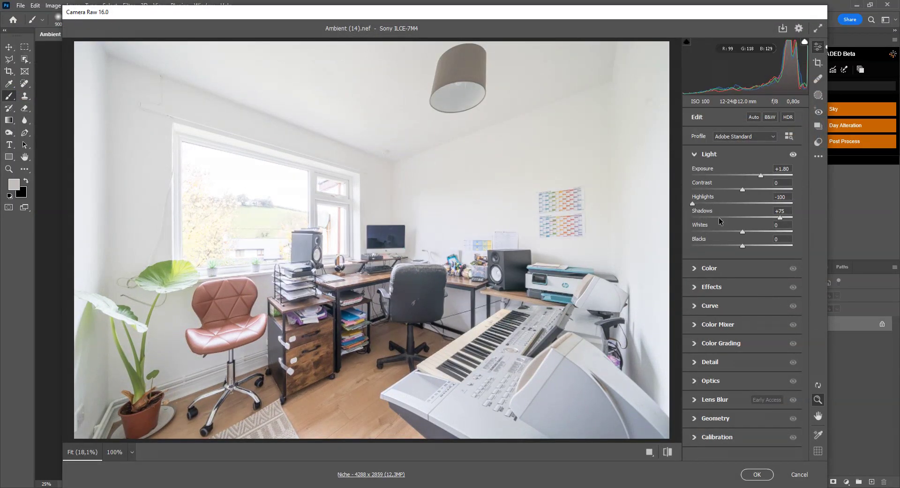
{"action": "left_click_drag", "start_coordinate": [759, 176], "coordinate": [731, 186]}
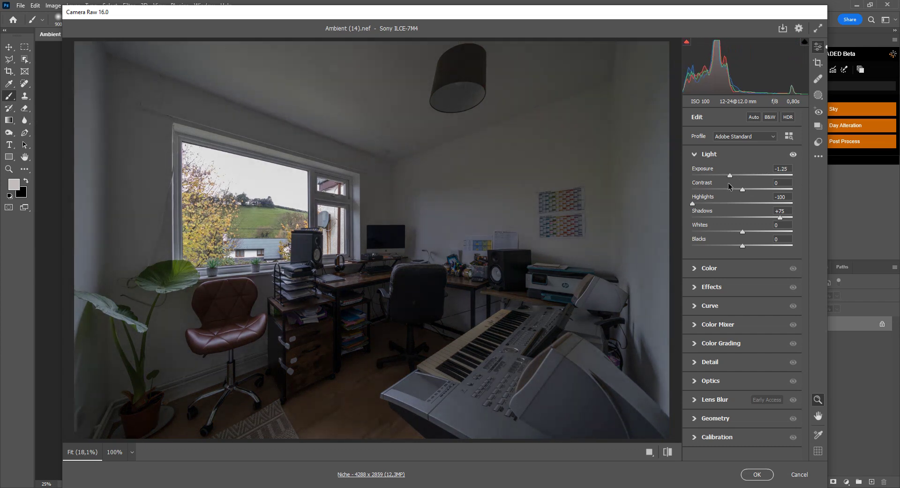
{"action": "left_click", "coordinate": [757, 474]}
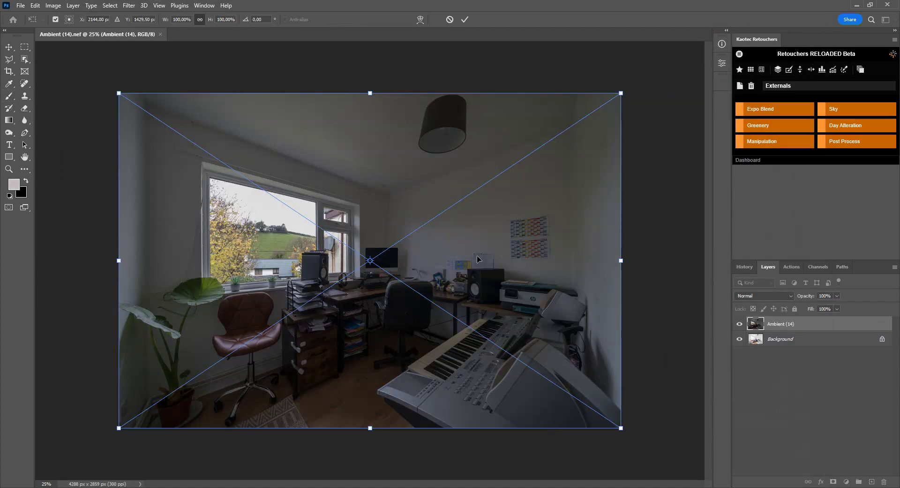
{"action": "key", "text": "Return"}
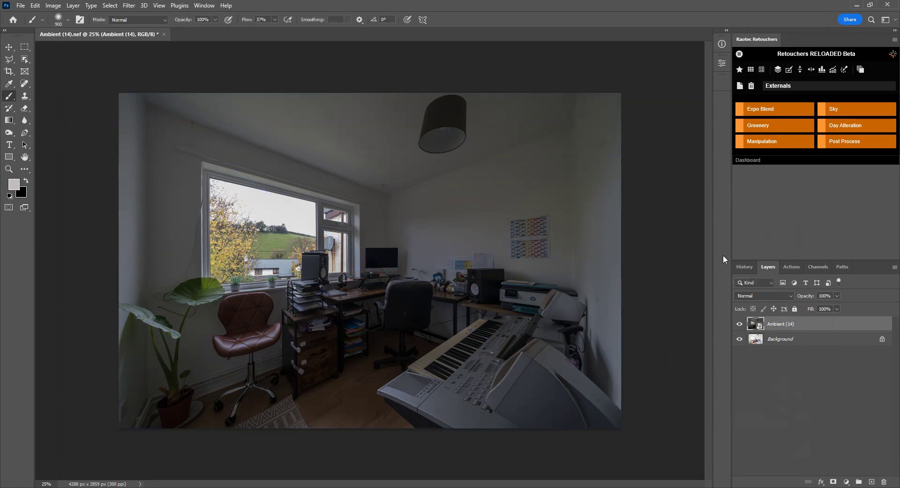
Apply the Blend Dark exposure tool to the Ambient (14) layer and compare the image with that layer hidden and shown.
{"action": "left_click", "coordinate": [776, 108]}
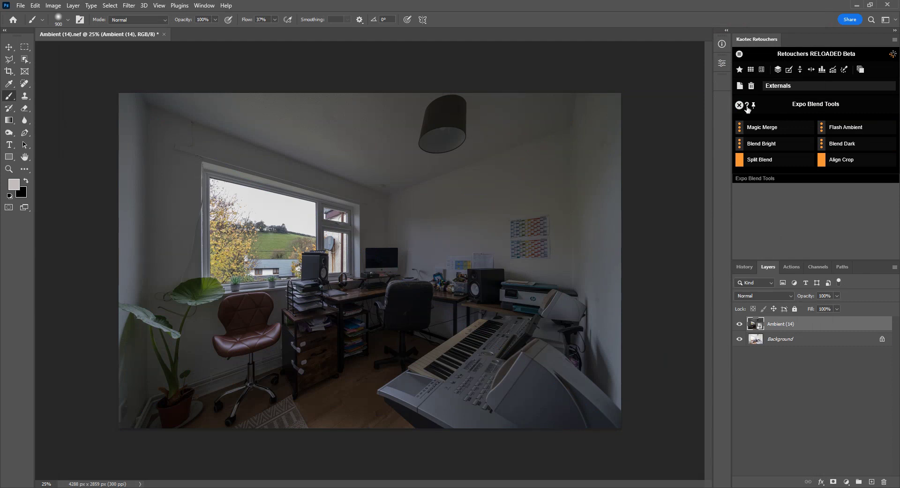
{"action": "left_click", "coordinate": [849, 147]}
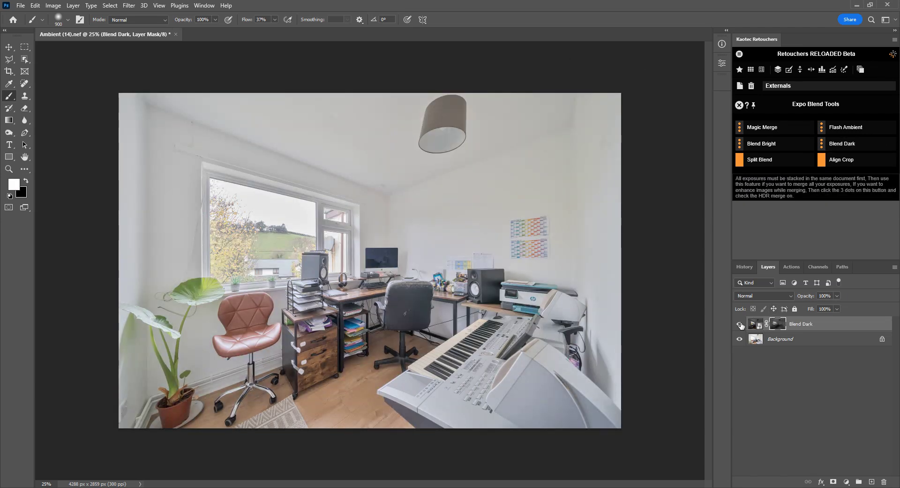
{"action": "left_click", "coordinate": [740, 324]}
{"action": "left_click", "coordinate": [740, 324]}
{"action": "left_click", "coordinate": [740, 324]}
{"action": "left_click", "coordinate": [739, 323]}
{"action": "left_click", "coordinate": [740, 324]}
{"action": "left_click", "coordinate": [739, 324]}
Try different feather amounts on the Blend Dark layer mask and settle on 100.9 px.
{"action": "double_click", "coordinate": [777, 324]}
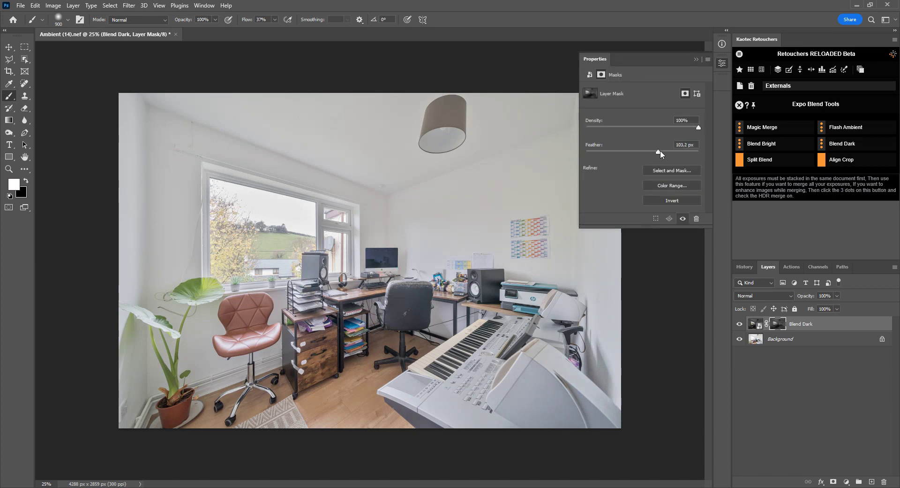
{"action": "left_click_drag", "start_coordinate": [658, 153], "coordinate": [673, 163]}
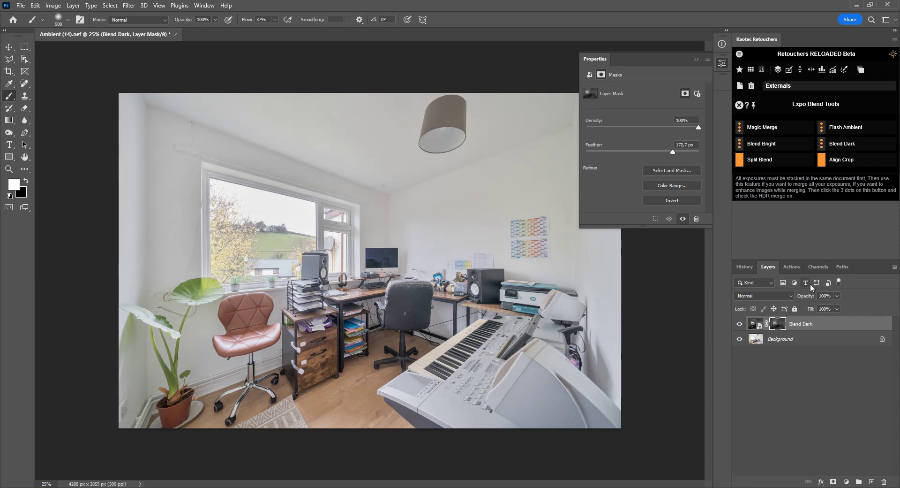
{"action": "left_click_drag", "start_coordinate": [808, 296], "coordinate": [897, 300]}
{"action": "left_click_drag", "start_coordinate": [673, 154], "coordinate": [658, 153]}
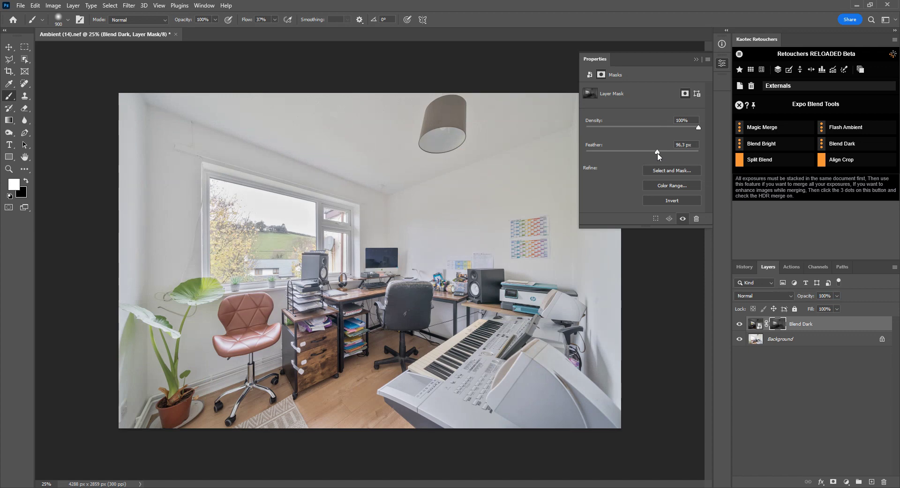
{"action": "left_click", "coordinate": [722, 63]}
Compare the image before and after the feathered blend by repeatedly hiding and showing the Blend Dark layer.
{"action": "left_click", "coordinate": [739, 324]}
{"action": "left_click", "coordinate": [740, 323]}
{"action": "left_click", "coordinate": [740, 324]}
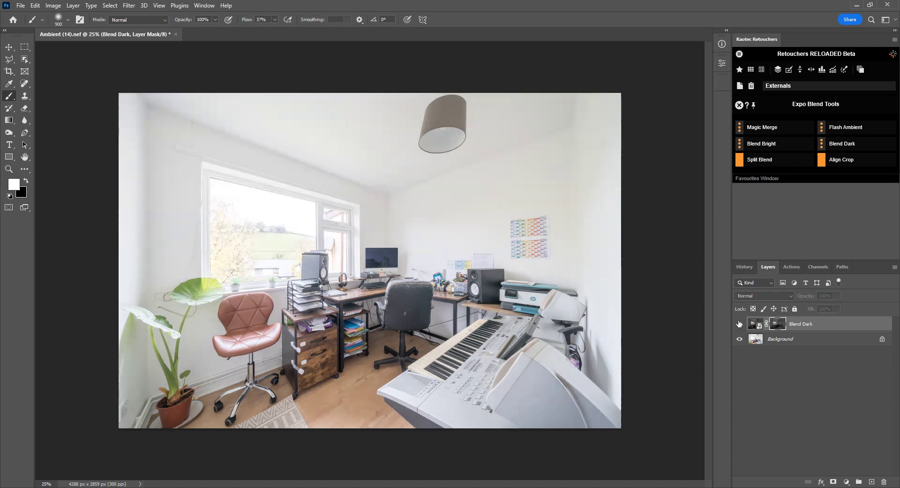
{"action": "left_click", "coordinate": [739, 323]}
{"action": "left_click", "coordinate": [738, 325]}
{"action": "left_click", "coordinate": [739, 324]}
{"action": "left_click", "coordinate": [739, 324]}
{"action": "left_click", "coordinate": [739, 323]}
{"action": "left_click", "coordinate": [739, 324]}
{"action": "left_click", "coordinate": [739, 324]}
{"action": "left_click", "coordinate": [739, 324]}
{"action": "left_click", "coordinate": [739, 323]}
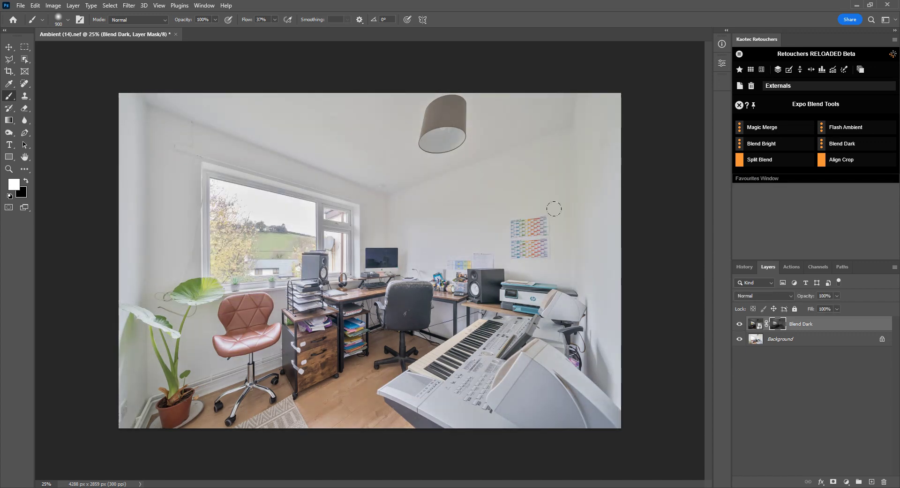
View the Externals favourites and switch the active Retouchers RELOADED profile to Internals.
{"action": "left_click", "coordinate": [740, 70]}
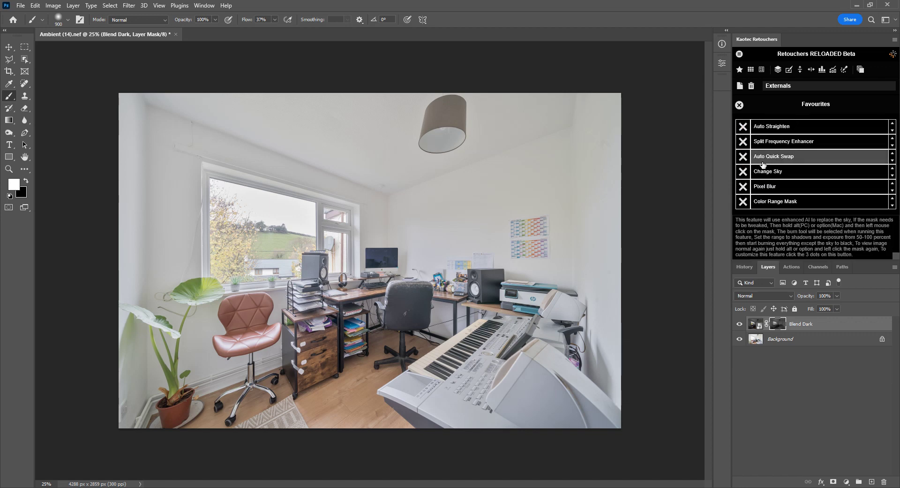
{"action": "left_click", "coordinate": [789, 87]}
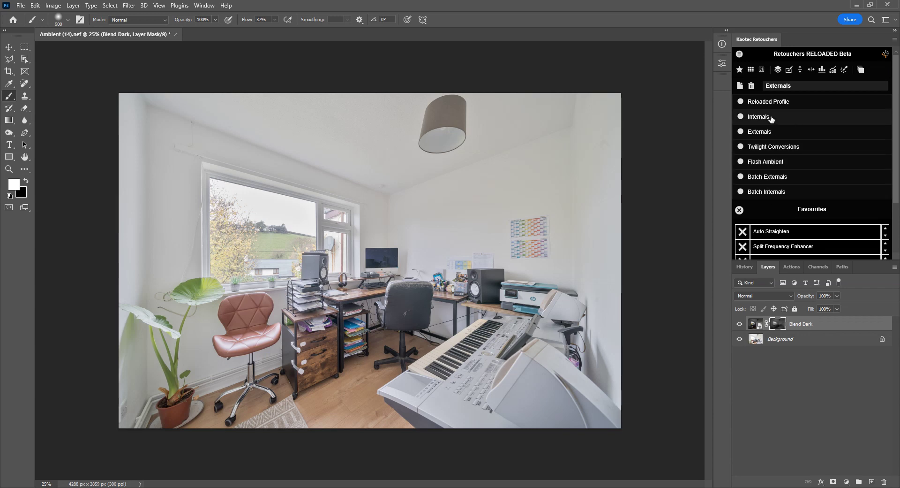
{"action": "left_click", "coordinate": [771, 118]}
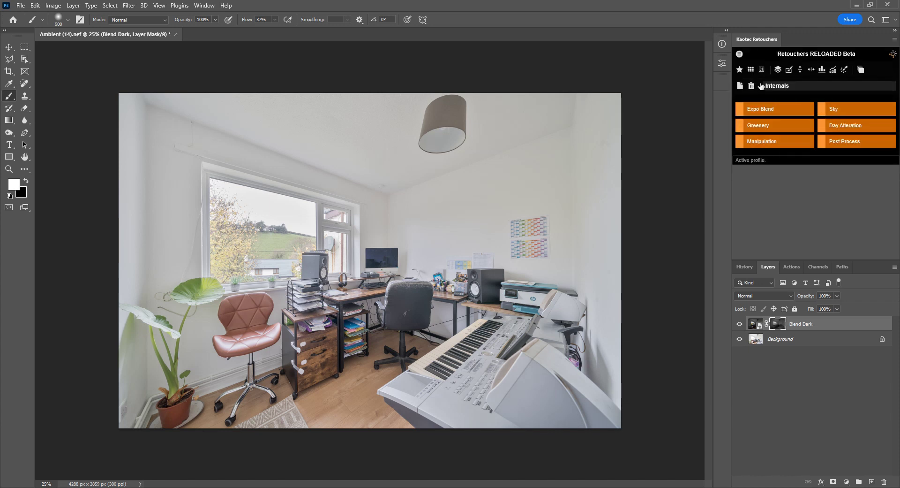
Look through the favourite tools saved in the Internals profile and close the list.
{"action": "left_click", "coordinate": [740, 69]}
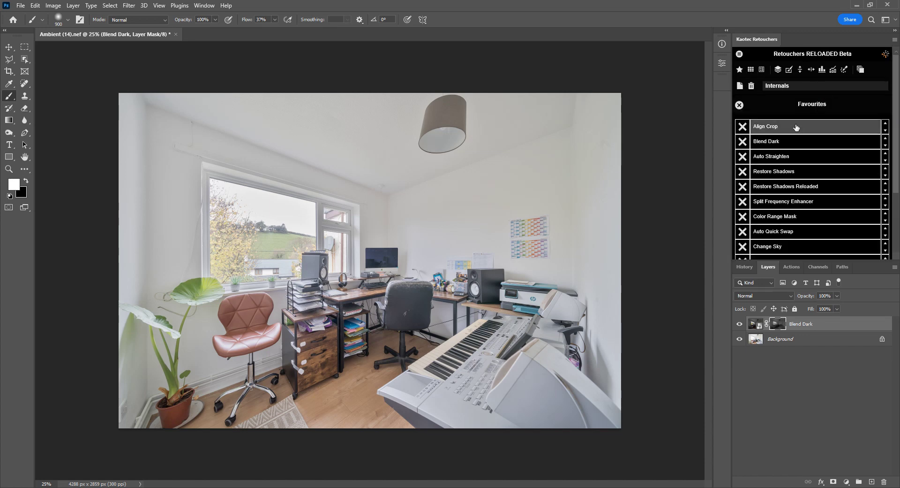
{"action": "scroll", "coordinate": [794, 126], "scroll_direction": "down", "scroll_amount": 2}
{"action": "scroll", "coordinate": [797, 199], "scroll_direction": "down", "scroll_amount": 2}
{"action": "scroll", "coordinate": [794, 201], "scroll_direction": "up", "scroll_amount": 5}
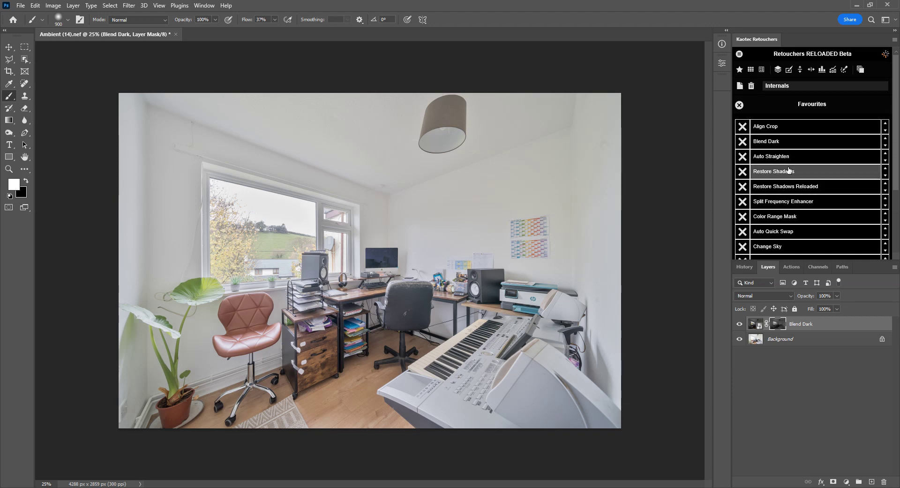
{"action": "scroll", "coordinate": [785, 185], "scroll_direction": "down", "scroll_amount": 1}
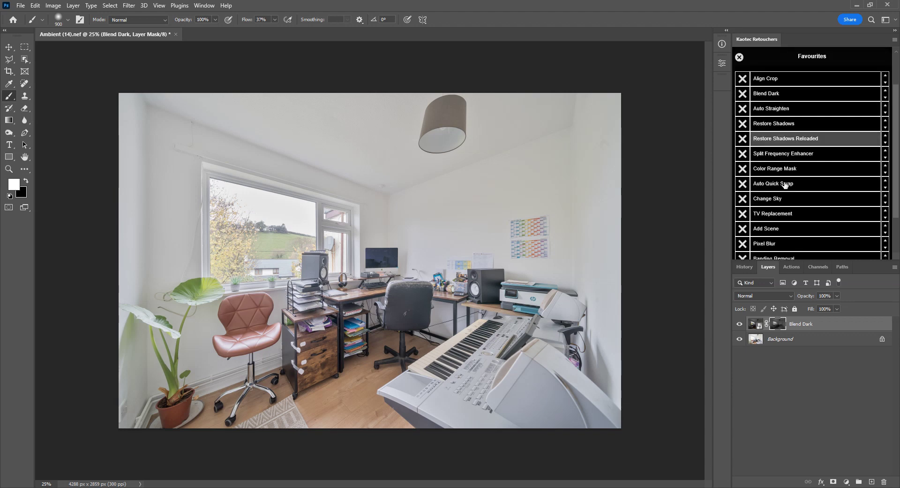
{"action": "left_click", "coordinate": [739, 56]}
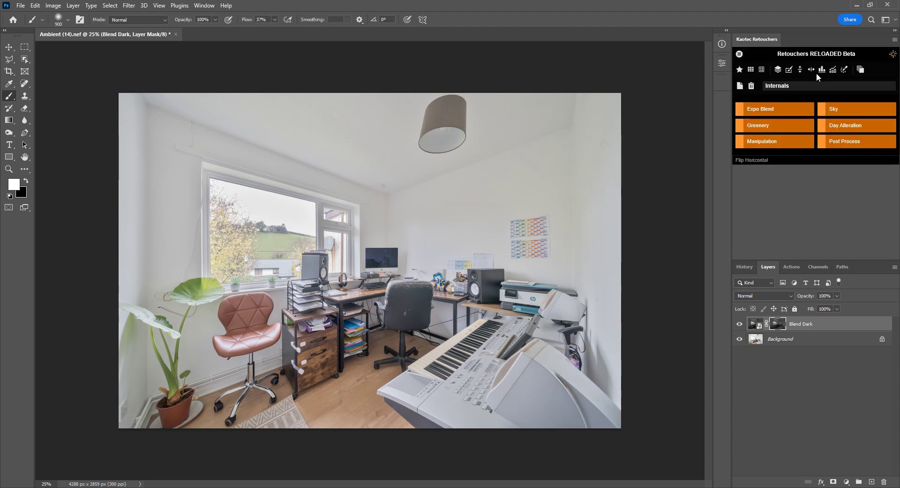
Examine the opacity, feather and density options of the Blend Dark tool in the Internals profile.
{"action": "left_click", "coordinate": [770, 110]}
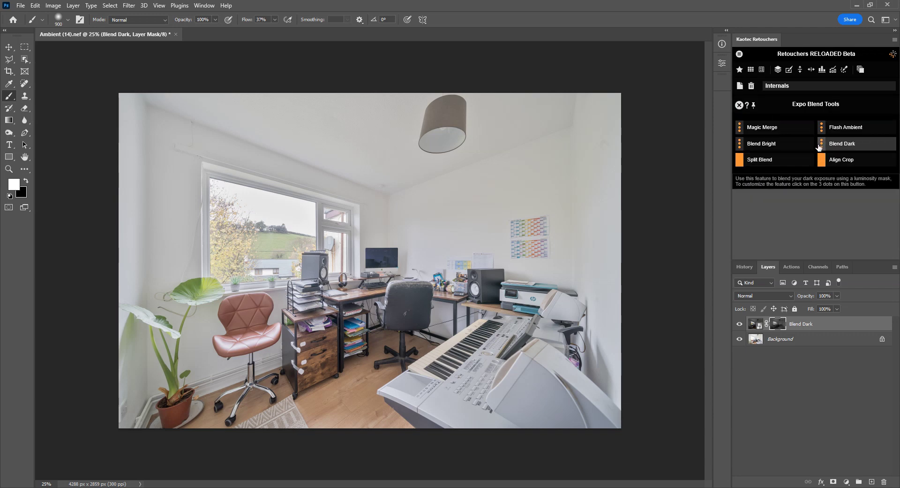
{"action": "left_click", "coordinate": [821, 145]}
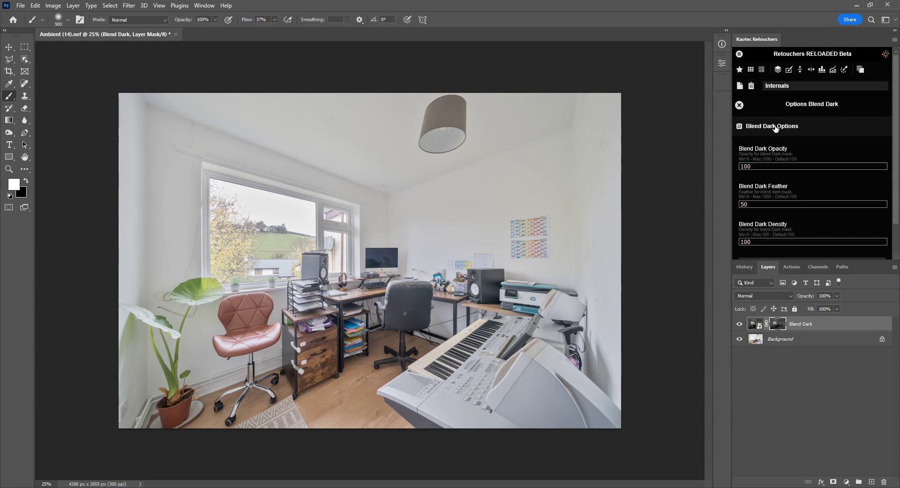
{"action": "scroll", "coordinate": [826, 137], "scroll_direction": "down", "scroll_amount": 1}
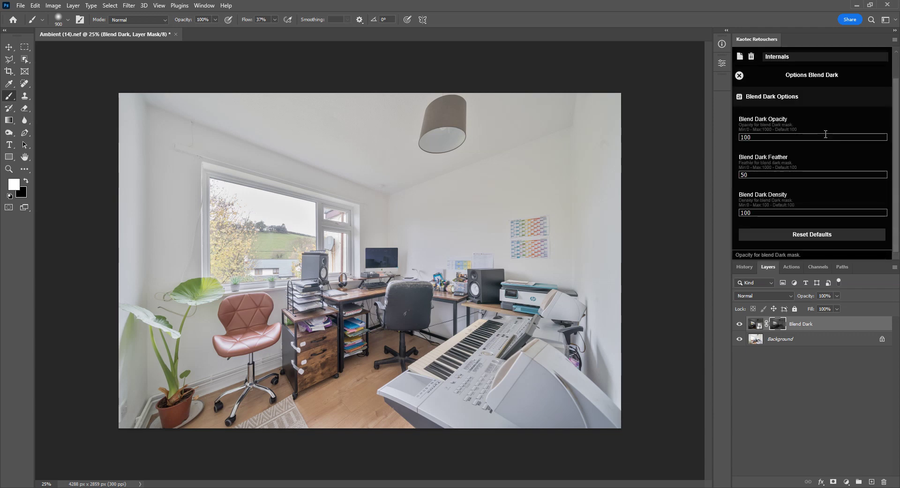
{"action": "scroll", "coordinate": [789, 107], "scroll_direction": "up", "scroll_amount": 1}
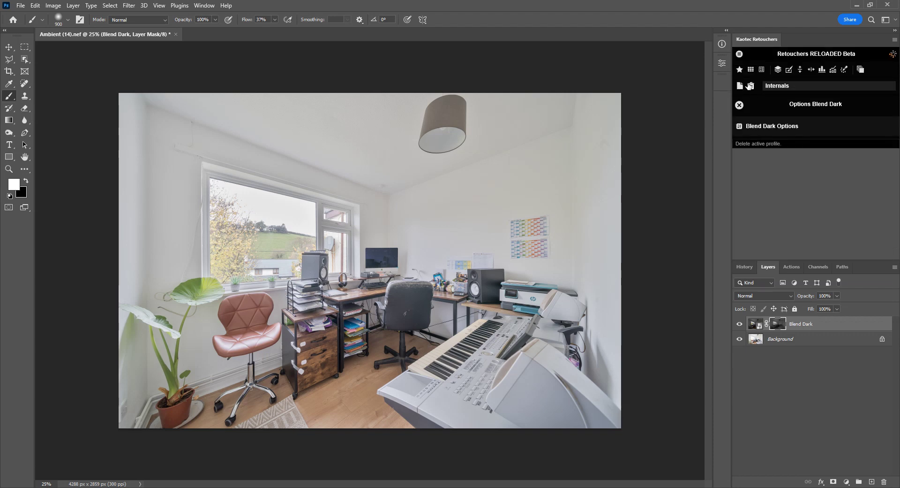
{"action": "left_click", "coordinate": [740, 104]}
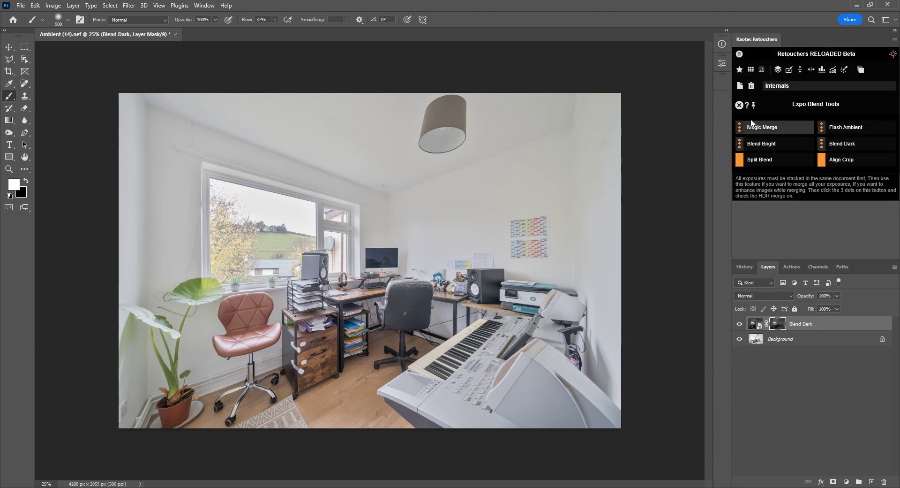
{"action": "left_click", "coordinate": [739, 105]}
{"action": "left_click", "coordinate": [758, 110]}
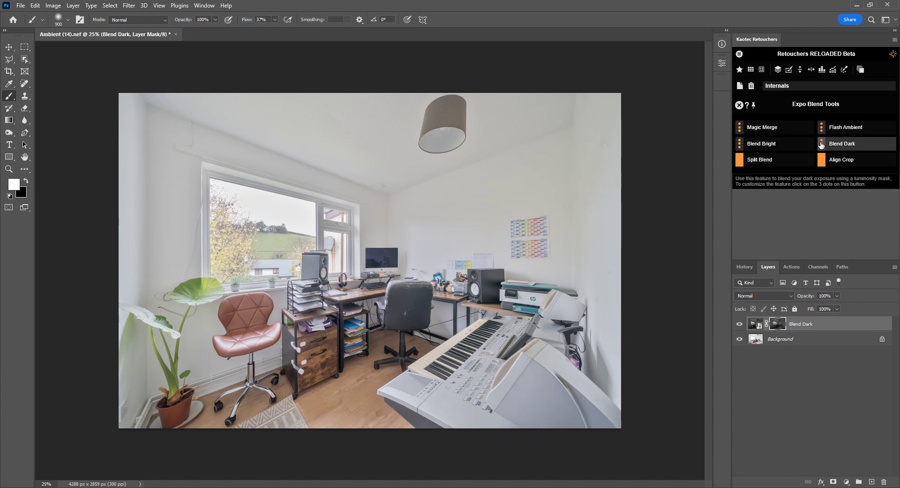
{"action": "left_click", "coordinate": [821, 145]}
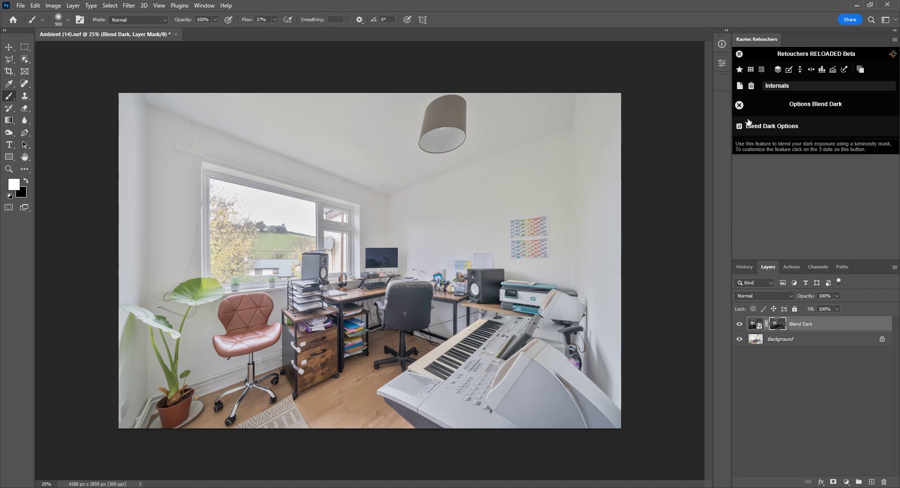
{"action": "left_click", "coordinate": [774, 127]}
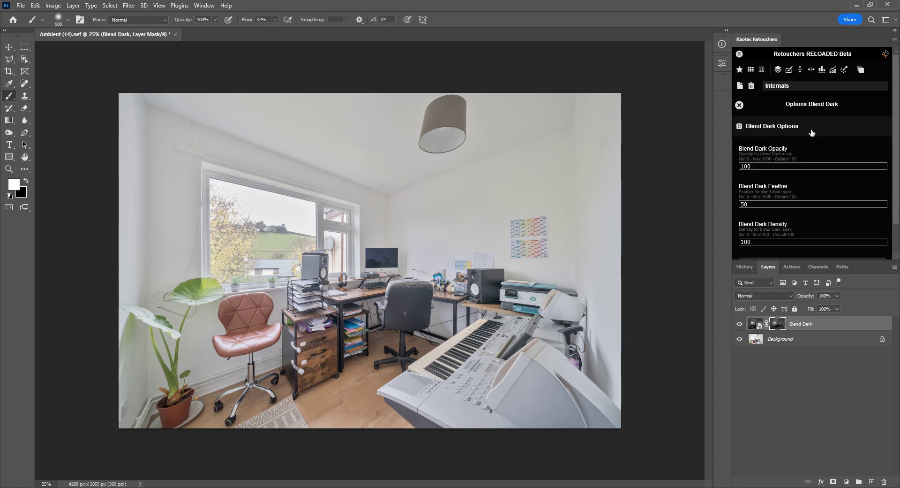
{"action": "scroll", "coordinate": [839, 180], "scroll_direction": "down", "scroll_amount": 1}
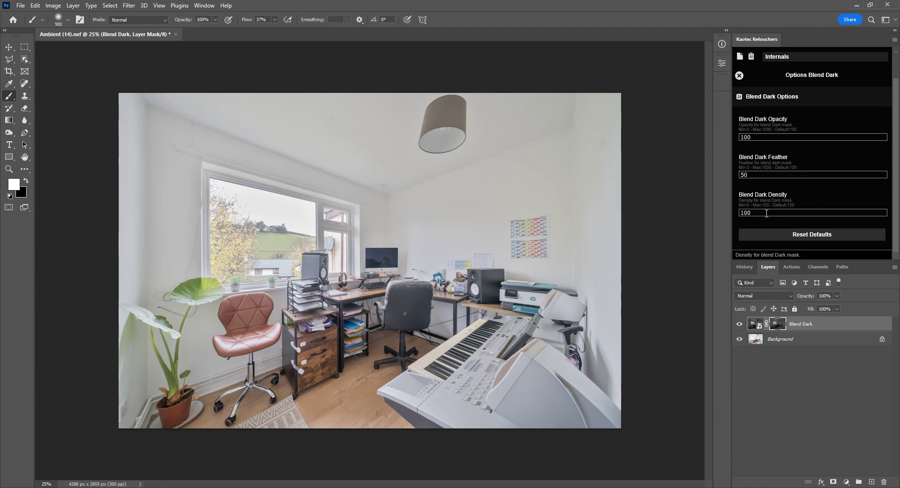
Check the Blend Dark layer mask's density and feather properties, and collapse the Blend Dark options.
{"action": "double_click", "coordinate": [781, 324]}
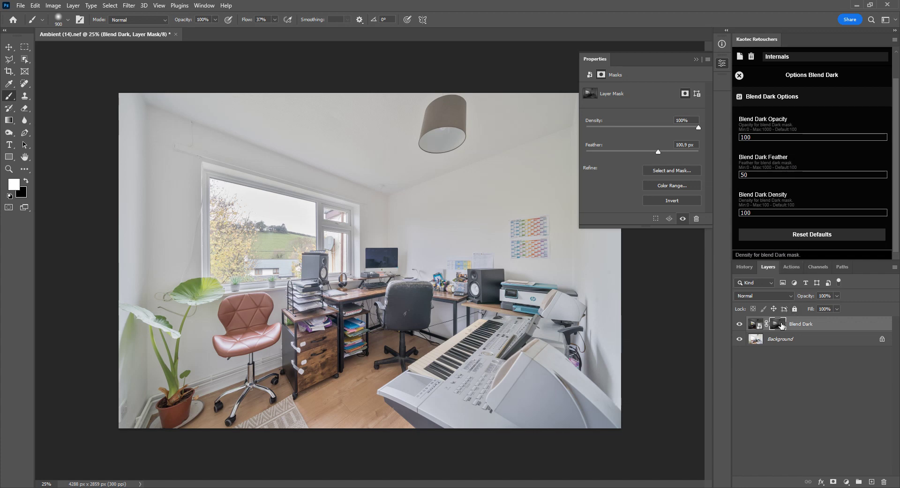
{"action": "left_click", "coordinate": [725, 65]}
{"action": "left_click", "coordinate": [778, 98]}
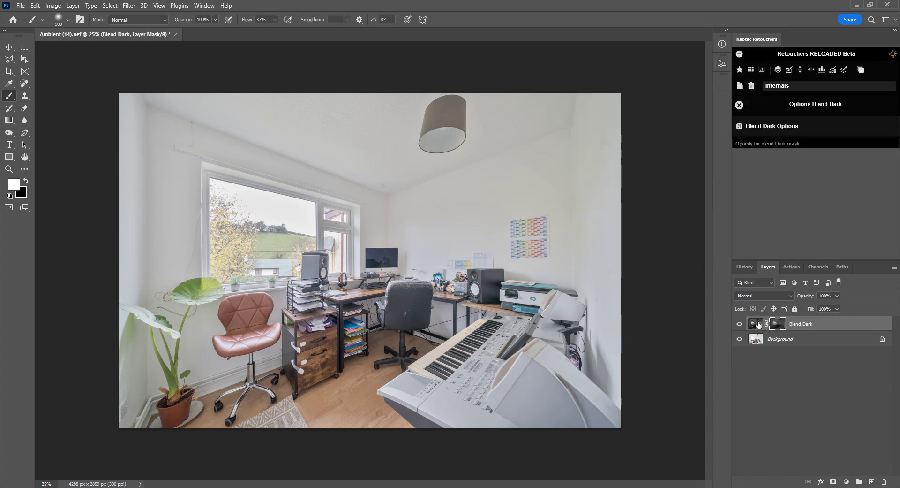
Delete the Blend Dark layer's mask and rerun the Blend Dark tool to generate it again.
{"action": "mouse_move", "coordinate": [760, 325]}
{"action": "left_mouse_down"}
{"action": "mouse_move", "coordinate": [781, 343]}
{"action": "mouse_move", "coordinate": [756, 325]}
{"action": "left_mouse_up"}
{"action": "right_click", "coordinate": [772, 327]}
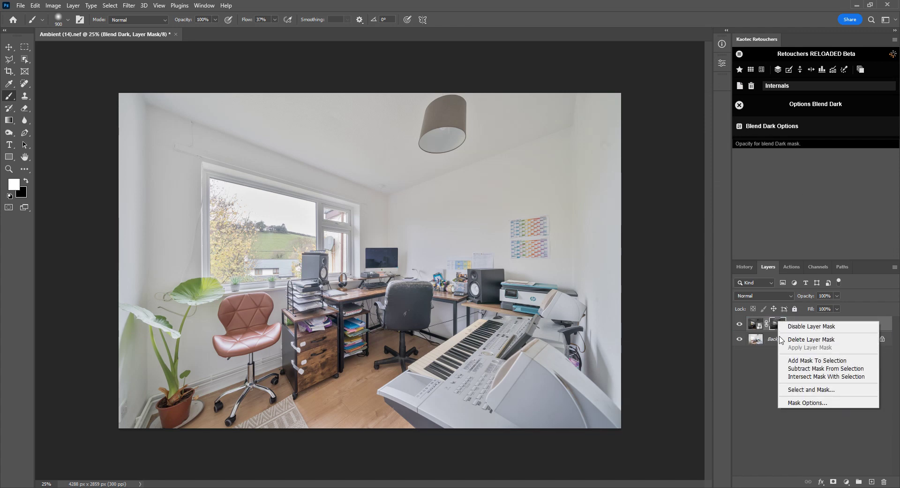
{"action": "left_click", "coordinate": [802, 340]}
{"action": "left_click", "coordinate": [739, 105]}
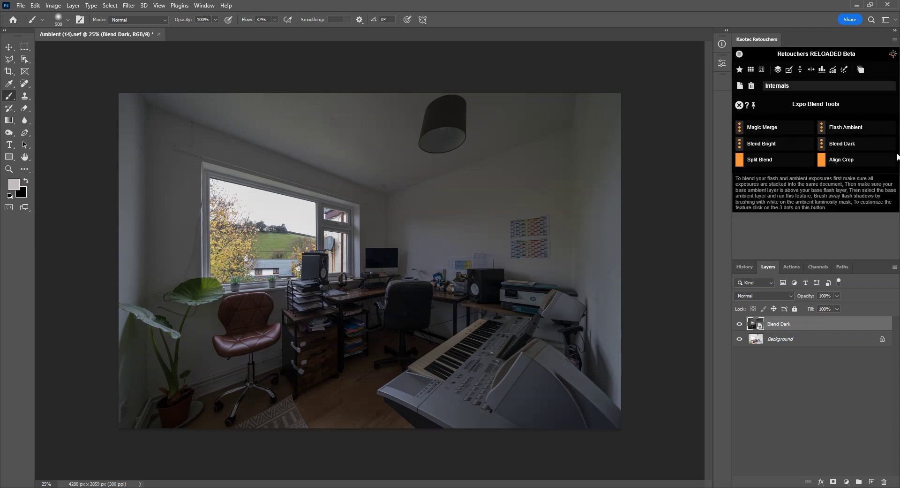
{"action": "left_click", "coordinate": [845, 145]}
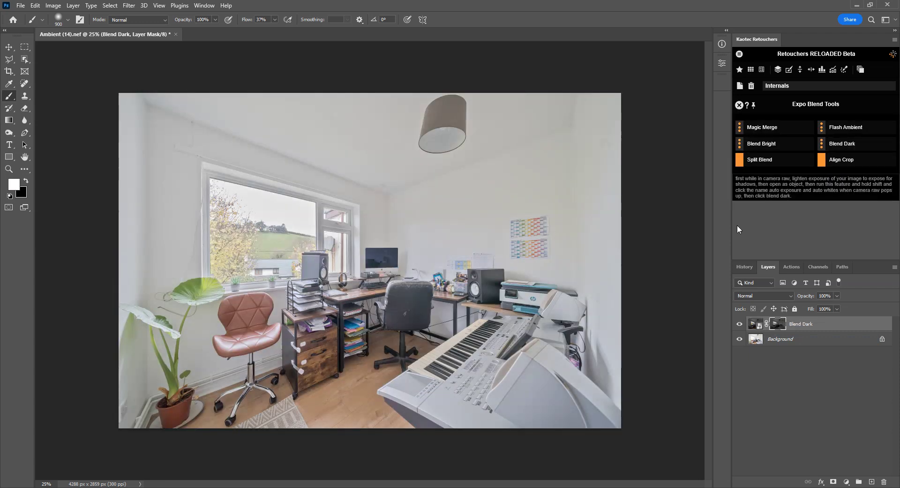
Check the density and feather properties of the regenerated Blend Dark layer mask.
{"action": "double_click", "coordinate": [784, 322]}
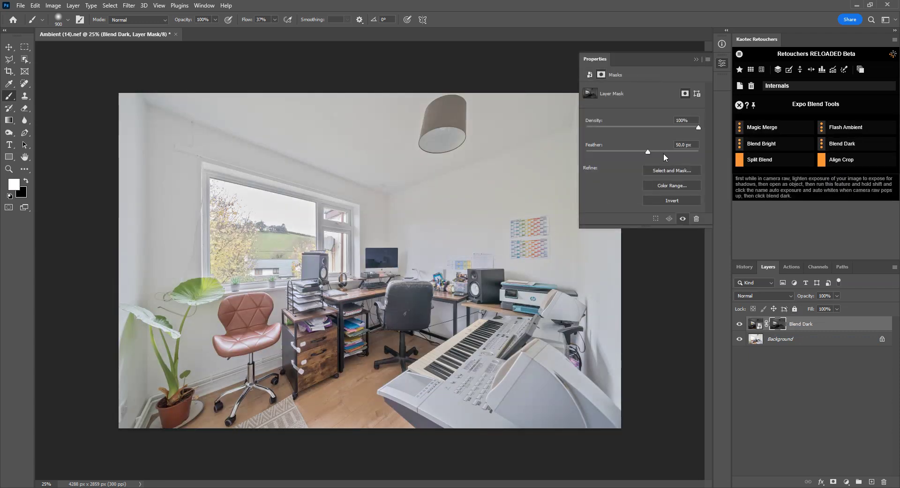
{"action": "left_click", "coordinate": [722, 64]}
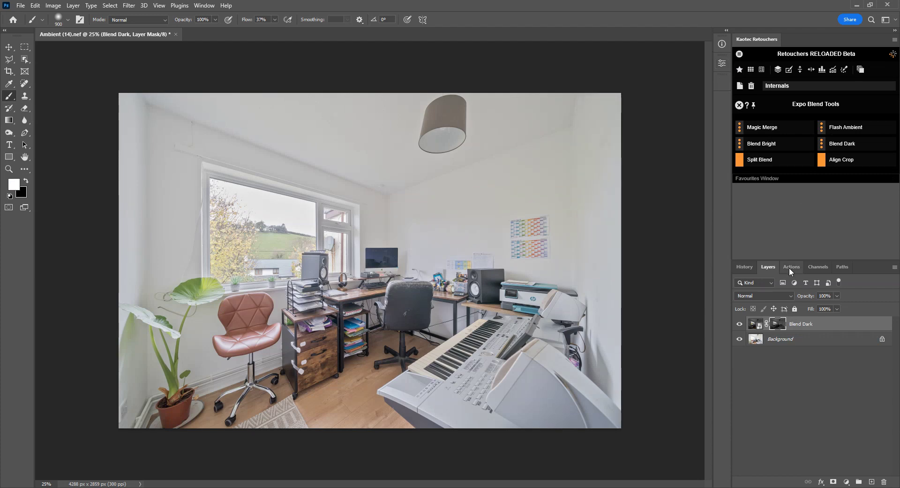
{"action": "key", "text": "ctrl+minus"}
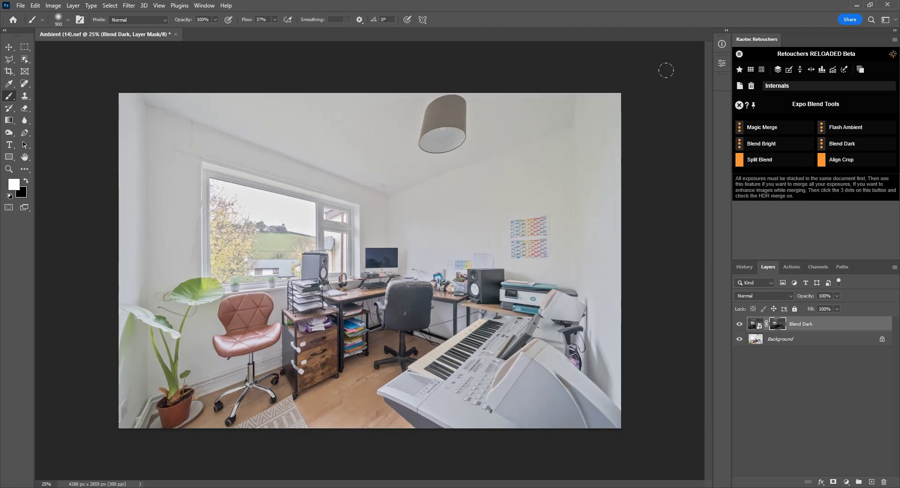
Apply the Restore Shadows tool from the Internals favourites above the Blend Dark layer.
{"action": "left_click", "coordinate": [741, 70]}
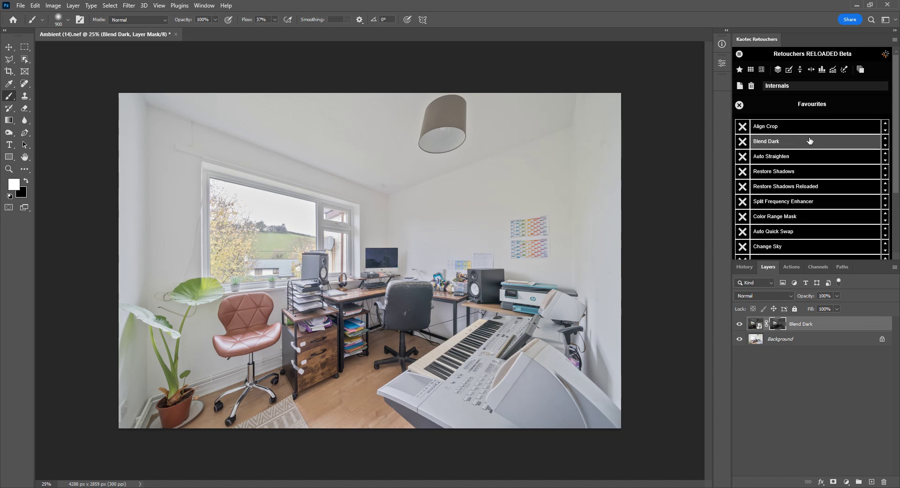
{"action": "left_click", "coordinate": [739, 105]}
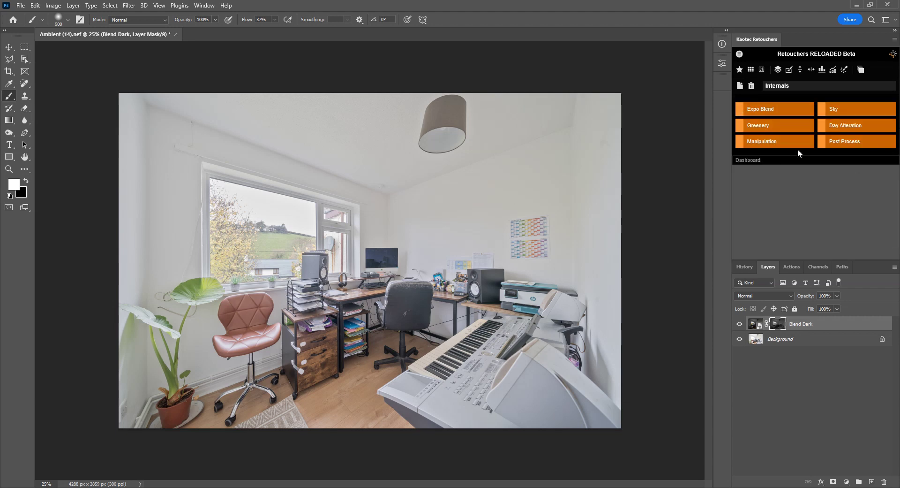
{"action": "left_click", "coordinate": [739, 69]}
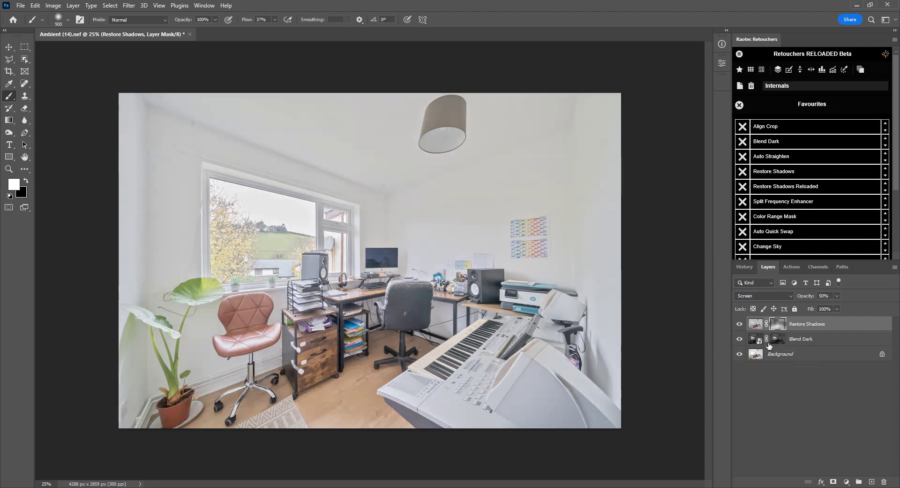
Compare the image with and without the Restore Shadows layer and set the layer's opacity to 23%.
{"action": "left_click", "coordinate": [740, 324]}
{"action": "left_click", "coordinate": [739, 324]}
{"action": "left_click", "coordinate": [740, 324]}
{"action": "left_click", "coordinate": [739, 324]}
{"action": "mouse_move", "coordinate": [808, 297]}
{"action": "left_mouse_down"}
{"action": "mouse_move", "coordinate": [783, 297]}
{"action": "mouse_move", "coordinate": [797, 297]}
{"action": "left_mouse_up"}
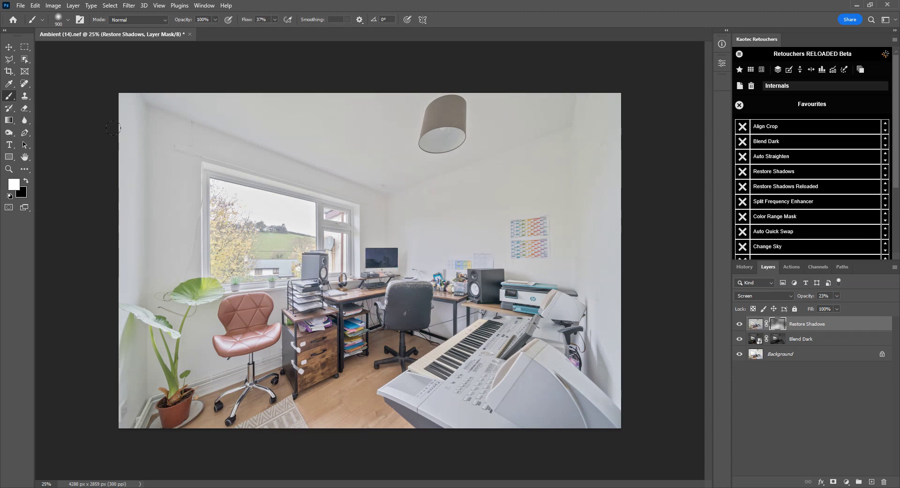
Apply Restore Shadows Reloaded from the favourites, set its group opacity to 14%, and check the layers inside.
{"action": "left_click", "coordinate": [824, 190]}
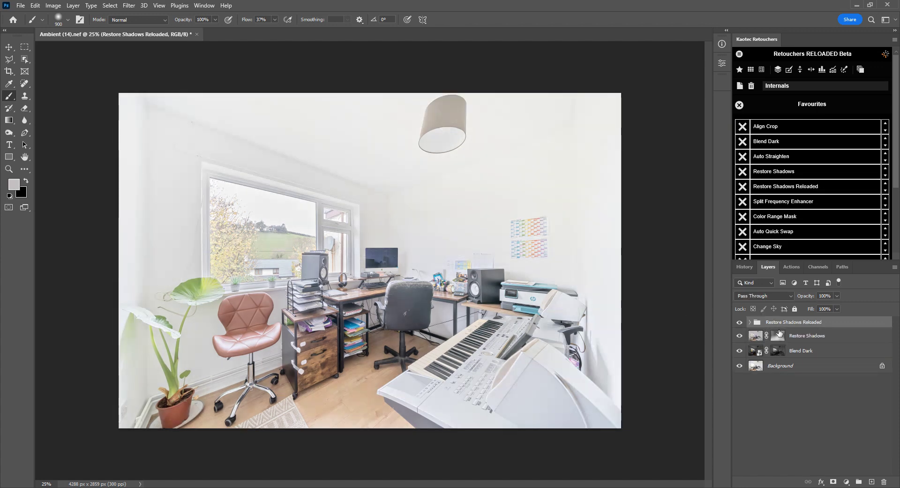
{"action": "left_click_drag", "start_coordinate": [808, 295], "coordinate": [746, 299]}
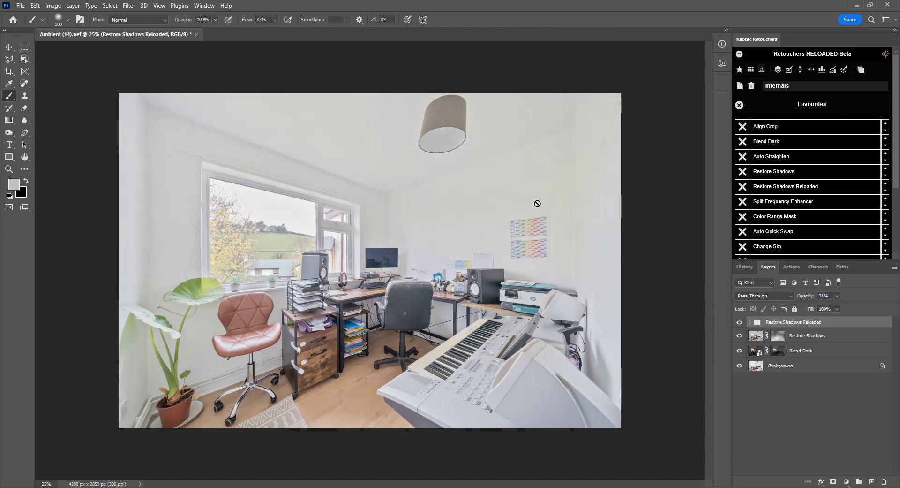
{"action": "mouse_move", "coordinate": [811, 299]}
{"action": "left_mouse_down"}
{"action": "mouse_move", "coordinate": [792, 299]}
{"action": "mouse_move", "coordinate": [801, 302]}
{"action": "left_mouse_up"}
{"action": "left_click", "coordinate": [750, 322]}
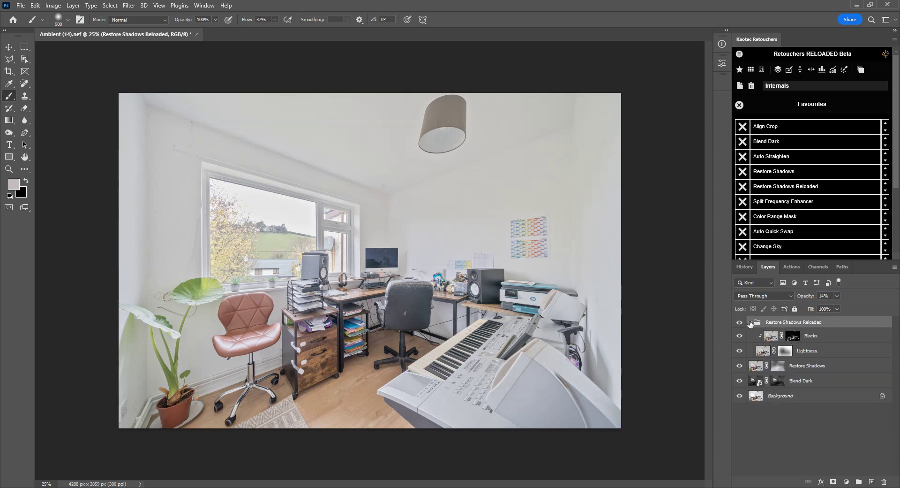
{"action": "left_click", "coordinate": [750, 322]}
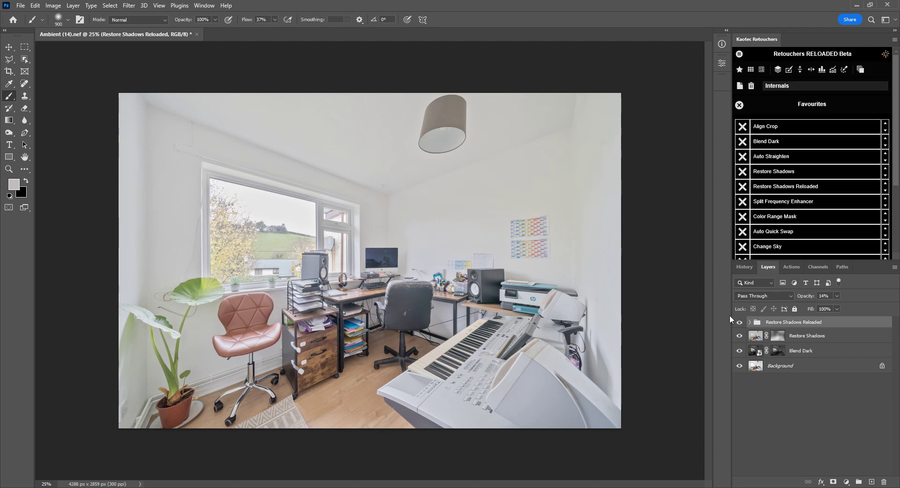
Compare the image with and without the Restore Shadows Reloaded group and set the group's opacity to 19%.
{"action": "left_click_drag", "start_coordinate": [805, 296], "coordinate": [812, 299]}
{"action": "left_click", "coordinate": [739, 322]}
{"action": "left_click", "coordinate": [740, 322]}
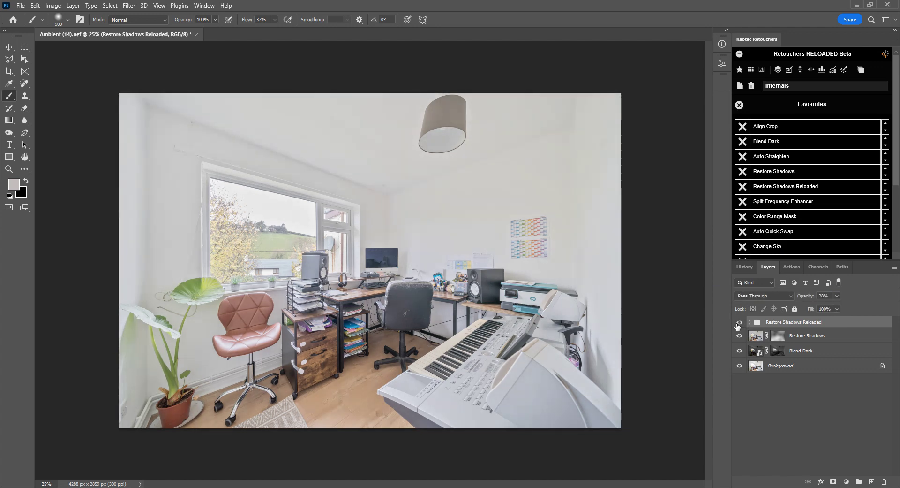
{"action": "left_click", "coordinate": [739, 323]}
{"action": "left_click", "coordinate": [739, 324]}
{"action": "left_click_drag", "start_coordinate": [807, 297], "coordinate": [801, 297]}
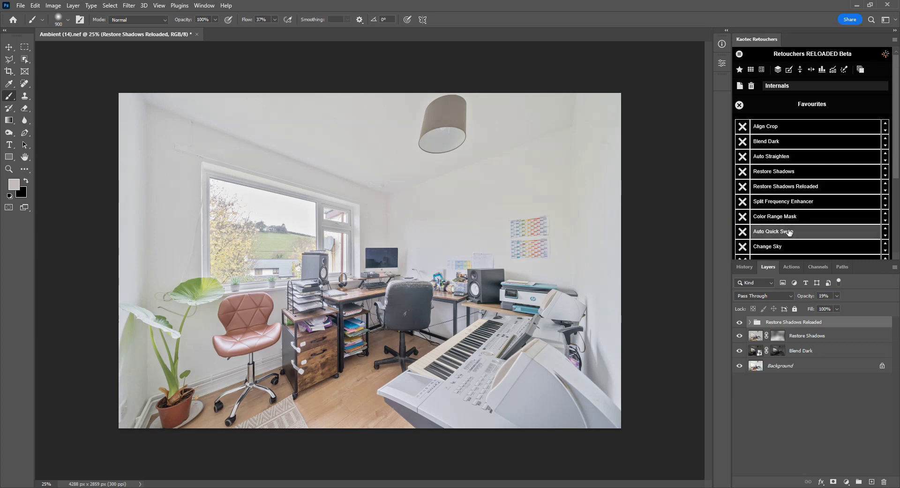
Apply the Split Frequency Enhancer from the favourites and compare the image with its group hidden and shown.
{"action": "left_click", "coordinate": [800, 203]}
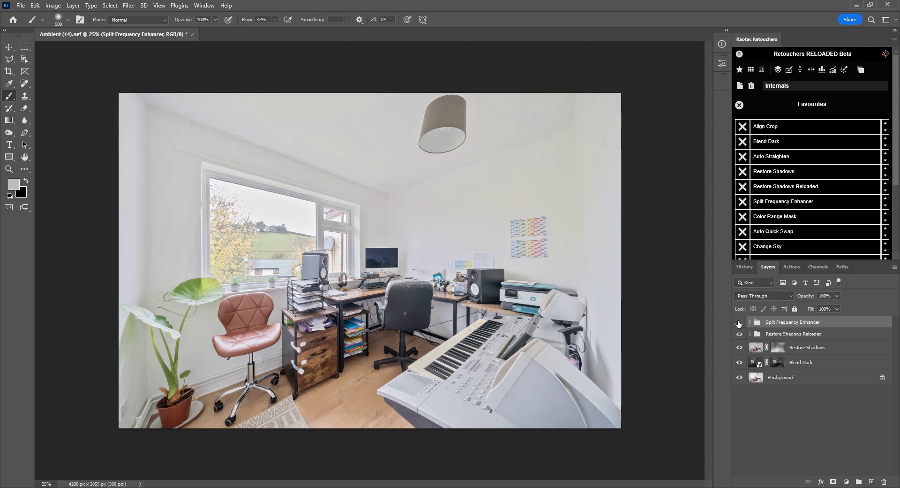
{"action": "left_click", "coordinate": [738, 322]}
{"action": "left_click", "coordinate": [739, 322]}
{"action": "left_click", "coordinate": [739, 322]}
{"action": "left_click", "coordinate": [739, 322]}
{"action": "left_click", "coordinate": [739, 322]}
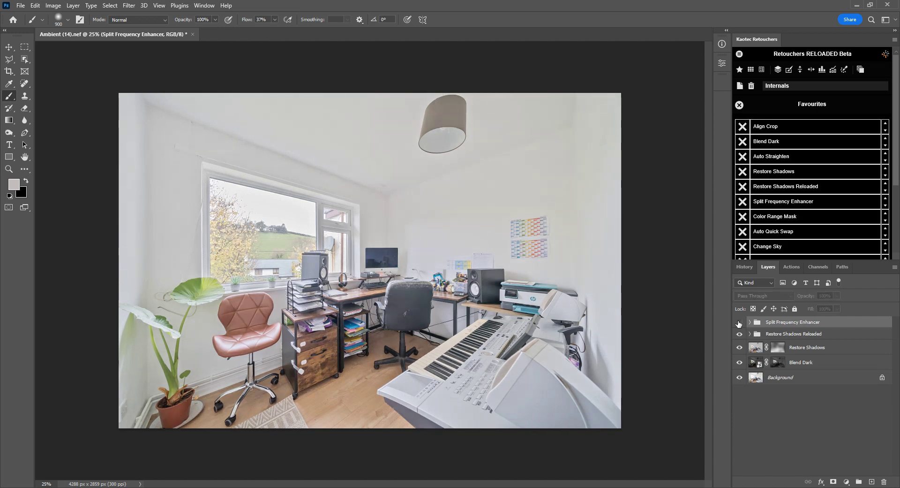
{"action": "left_click", "coordinate": [738, 322]}
{"action": "left_click", "coordinate": [739, 322]}
{"action": "left_click", "coordinate": [739, 322]}
{"action": "left_click", "coordinate": [739, 322]}
{"action": "left_click", "coordinate": [739, 322]}
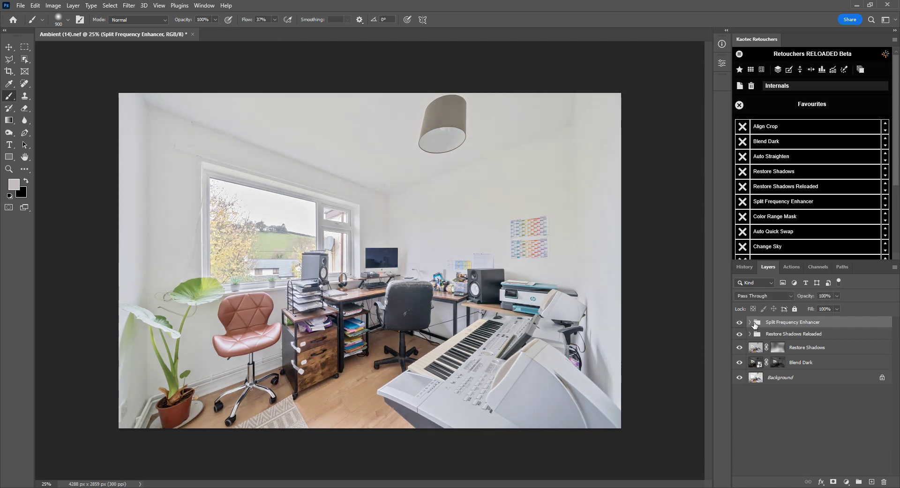
Examine the texture, color and luminosity layers inside the Split Frequency Enhancer group.
{"action": "left_click", "coordinate": [750, 322]}
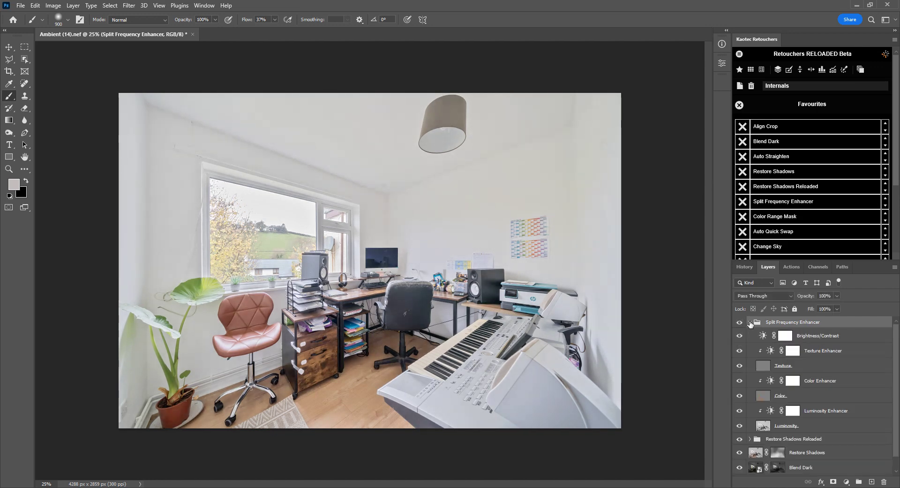
{"action": "left_click", "coordinate": [774, 337]}
{"action": "left_click", "coordinate": [772, 351]}
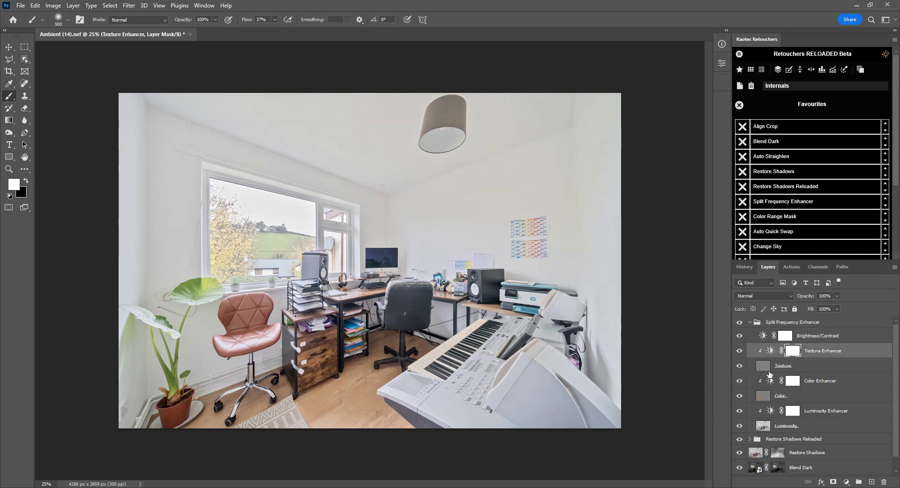
{"action": "left_click", "coordinate": [776, 368]}
{"action": "left_click", "coordinate": [786, 397]}
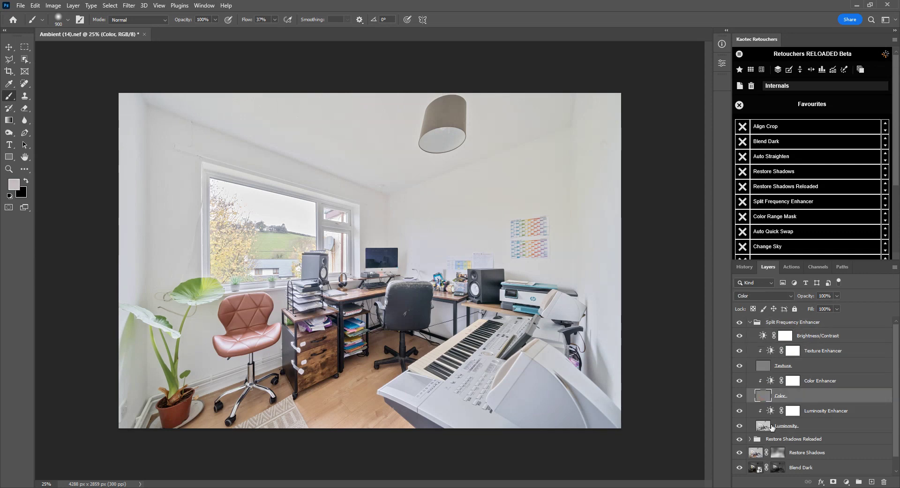
{"action": "left_click", "coordinate": [767, 427]}
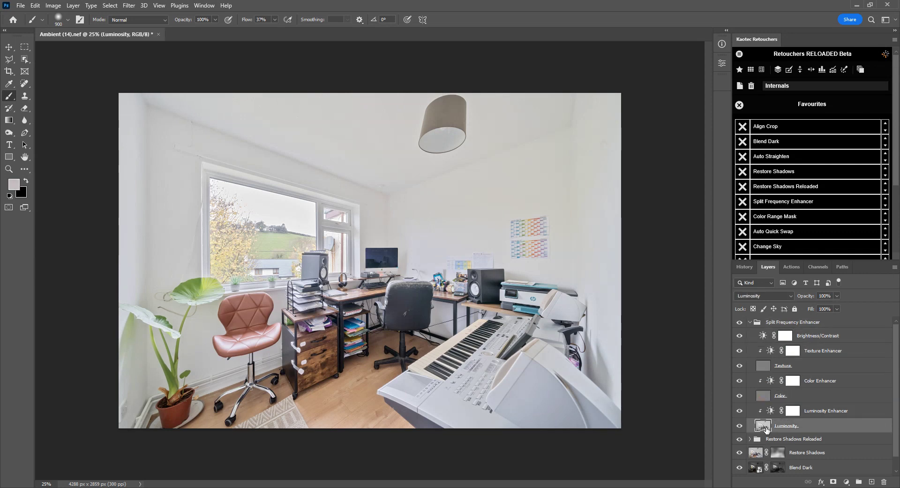
{"action": "left_click", "coordinate": [752, 324]}
{"action": "left_click", "coordinate": [751, 322]}
{"action": "left_click", "coordinate": [750, 322]}
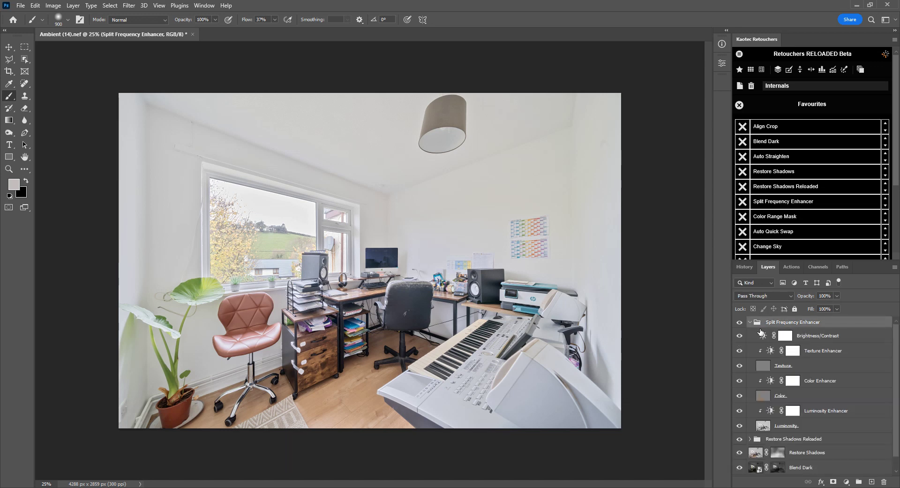
Review the Brightness/Contrast, Texture Enhancer, Color Enhancer and Luminosity Enhancer adjustment layers one by one.
{"action": "left_click", "coordinate": [771, 354]}
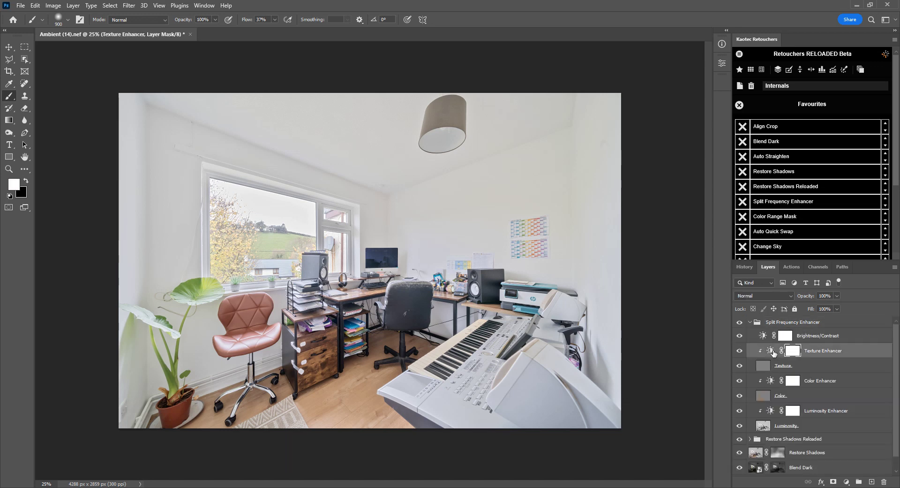
{"action": "left_click", "coordinate": [763, 336]}
{"action": "left_click", "coordinate": [770, 351]}
{"action": "left_click", "coordinate": [770, 382]}
{"action": "left_click", "coordinate": [771, 410]}
{"action": "left_click", "coordinate": [763, 335]}
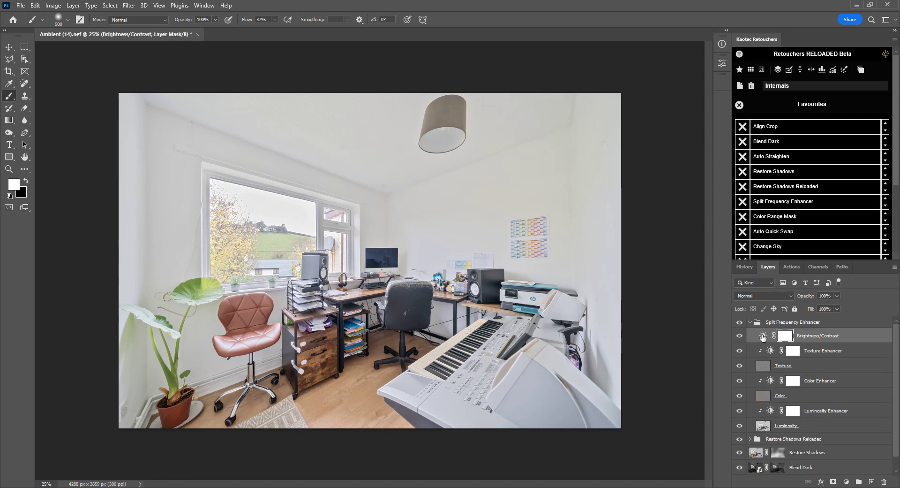
{"action": "left_click", "coordinate": [769, 352]}
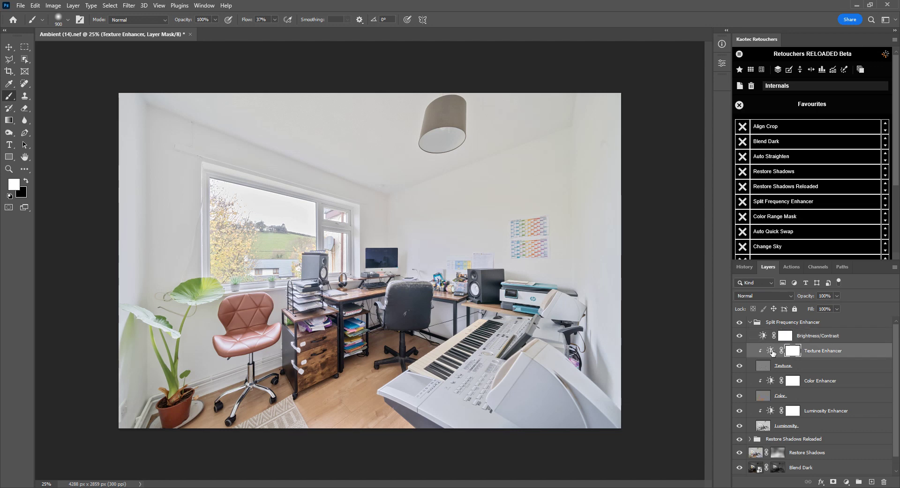
Compare the desk and office chair detail with the Texture Enhancer off and on, and test its contrast adjustment.
{"action": "double_click", "coordinate": [771, 350]}
{"action": "scroll", "coordinate": [383, 318], "scroll_direction": "up", "scroll_amount": 5}
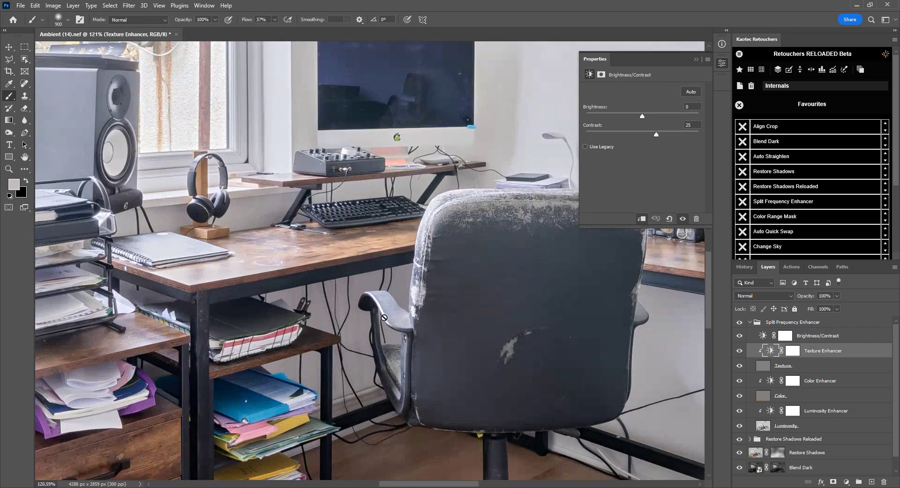
{"action": "left_click", "coordinate": [739, 351]}
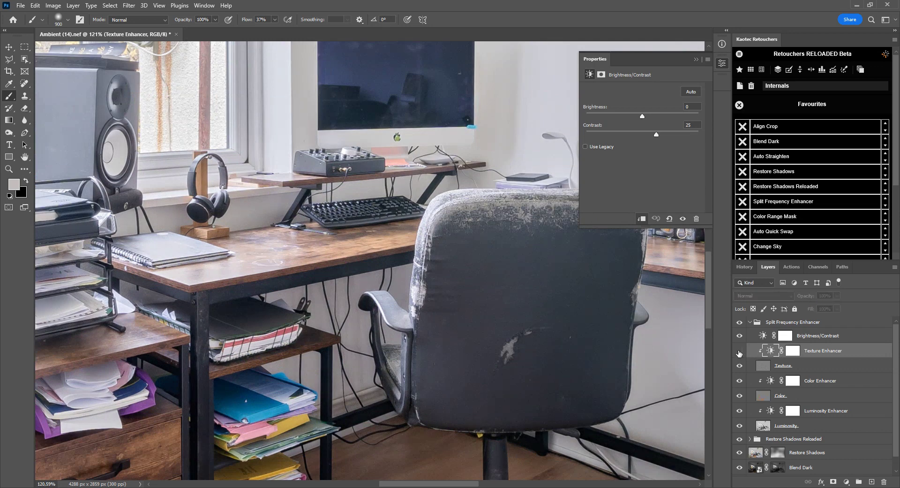
{"action": "left_click", "coordinate": [739, 351]}
{"action": "left_click", "coordinate": [739, 351]}
{"action": "left_click", "coordinate": [740, 352]}
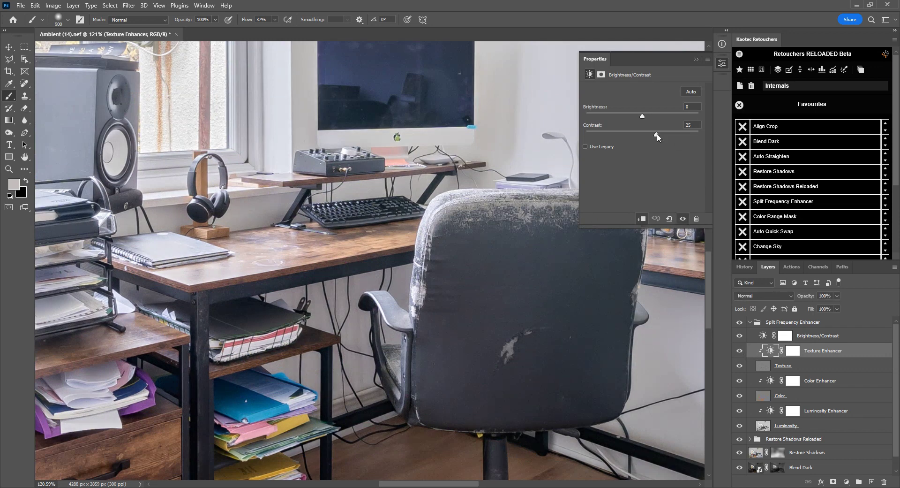
{"action": "mouse_move", "coordinate": [656, 135]}
{"action": "left_mouse_down"}
{"action": "mouse_move", "coordinate": [730, 139]}
{"action": "mouse_move", "coordinate": [563, 137]}
{"action": "mouse_move", "coordinate": [672, 136]}
{"action": "mouse_move", "coordinate": [657, 135]}
{"action": "left_mouse_up"}
Try the Color Enhancer's contrast at 100 and then at -50 while viewing the whole room.
{"action": "left_click", "coordinate": [770, 382]}
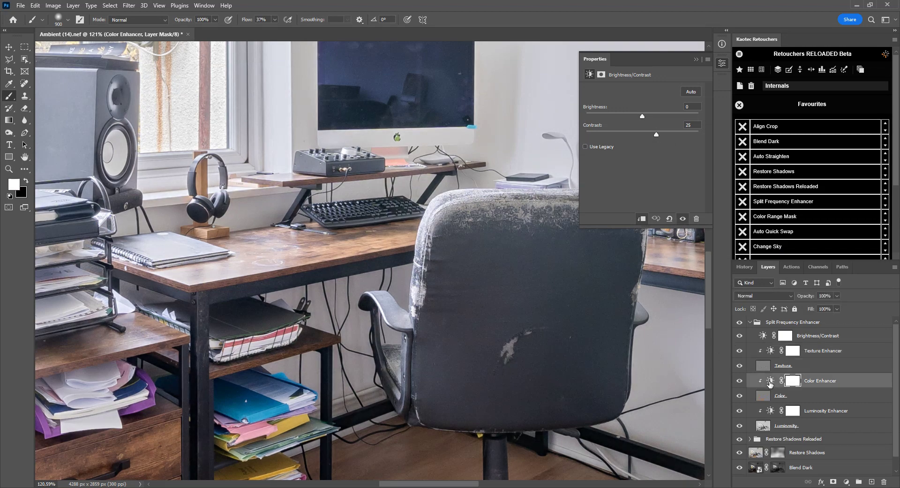
{"action": "scroll", "coordinate": [342, 193], "scroll_direction": "down", "scroll_amount": 3}
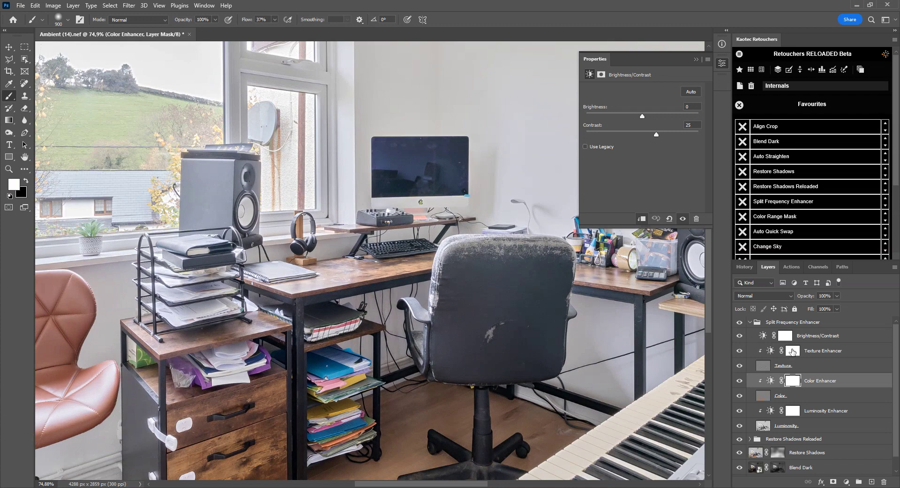
{"action": "left_click", "coordinate": [770, 381]}
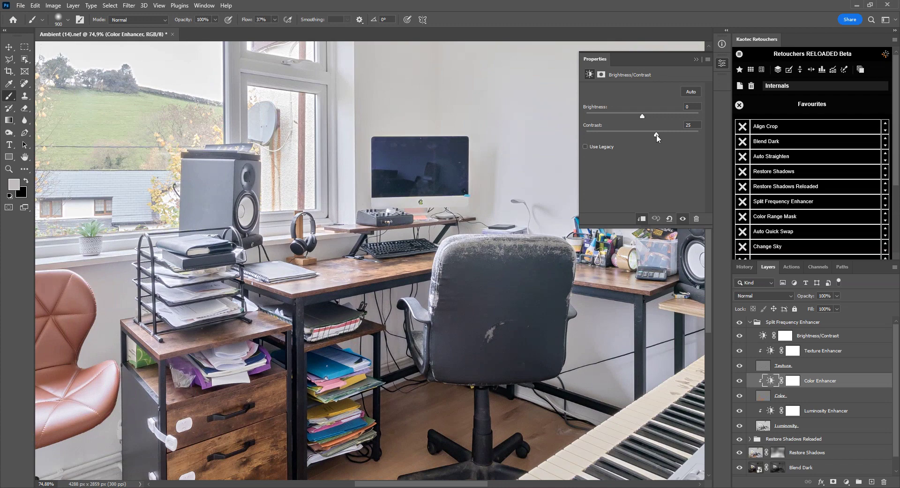
{"action": "key", "text": "ctrl+0"}
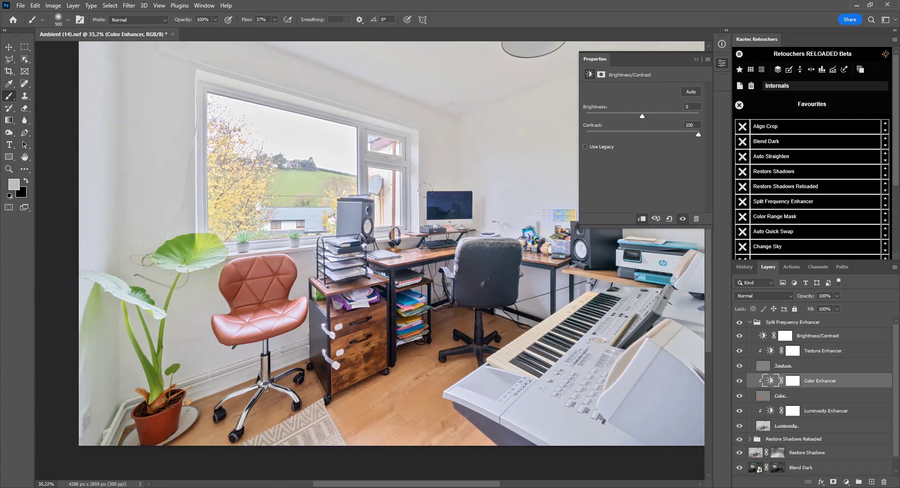
{"action": "scroll", "coordinate": [493, 205], "scroll_direction": "down", "scroll_amount": 1}
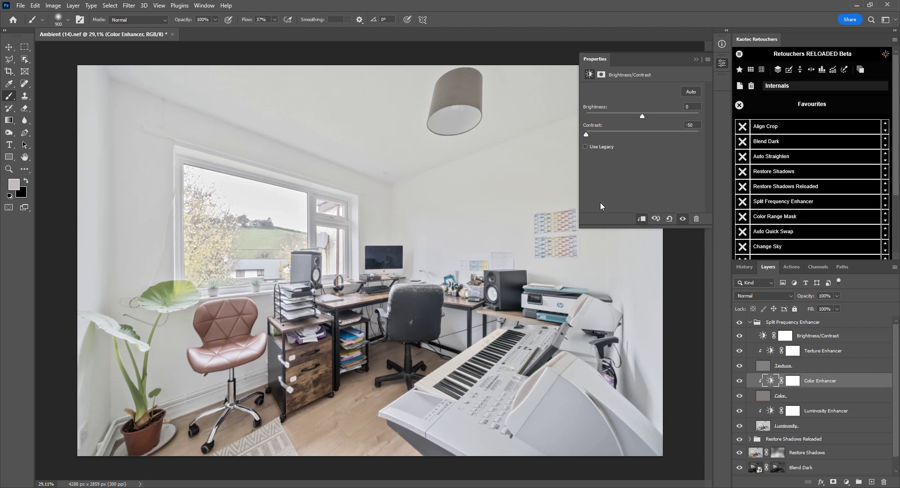
Set the Color Enhancer's contrast to 30, try its brightness at -150 and return the brightness to 0.
{"action": "mouse_move", "coordinate": [587, 135]}
{"action": "left_mouse_down"}
{"action": "mouse_move", "coordinate": [631, 139]}
{"action": "mouse_move", "coordinate": [581, 135]}
{"action": "left_mouse_up"}
{"action": "left_click_drag", "start_coordinate": [642, 115], "coordinate": [619, 116]}
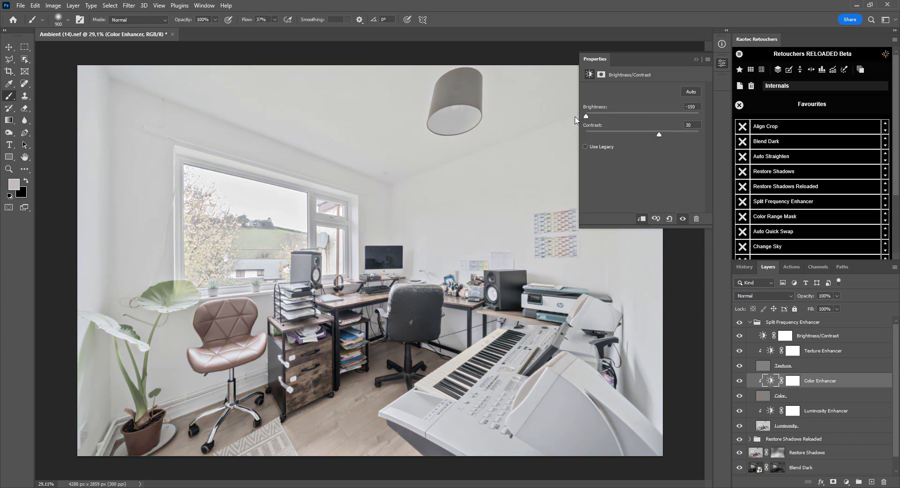
{"action": "mouse_move", "coordinate": [637, 110]}
{"action": "left_mouse_down"}
{"action": "mouse_move", "coordinate": [683, 115]}
{"action": "mouse_move", "coordinate": [651, 106]}
{"action": "left_mouse_up"}
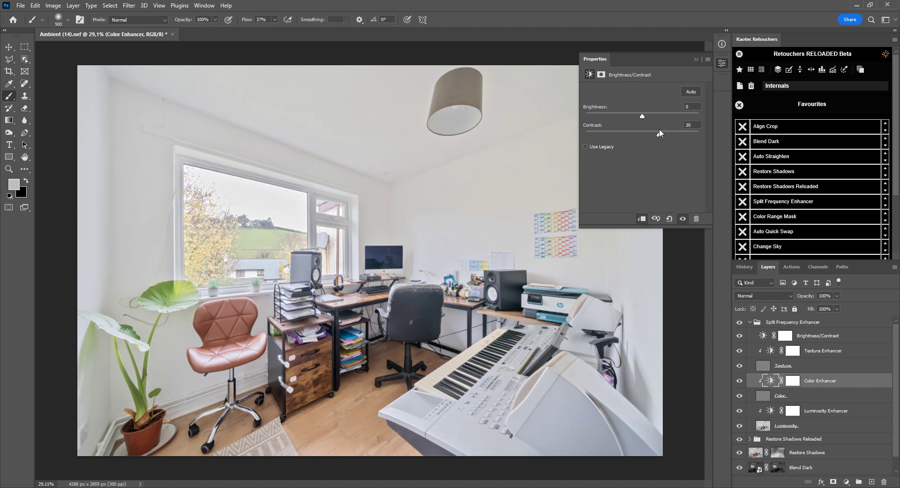
{"action": "left_click", "coordinate": [722, 63]}
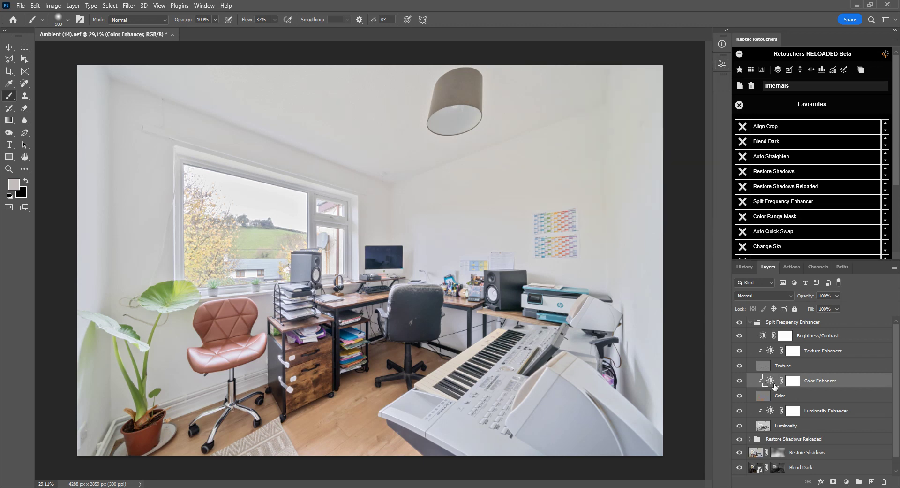
Adjust the Luminosity Enhancer's contrast while viewing the whole room.
{"action": "double_click", "coordinate": [770, 411]}
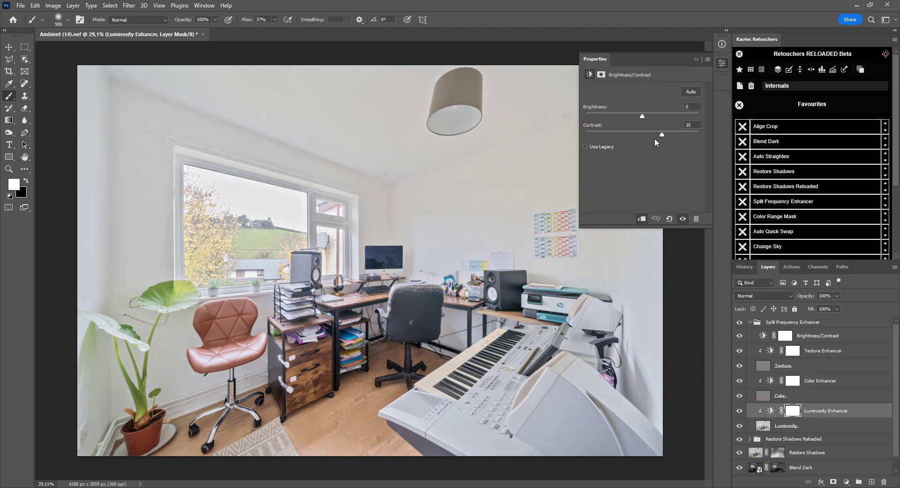
{"action": "left_click_drag", "start_coordinate": [661, 135], "coordinate": [671, 136]}
{"action": "mouse_move", "coordinate": [662, 139]}
{"action": "left_mouse_down"}
{"action": "mouse_move", "coordinate": [685, 136]}
{"action": "mouse_move", "coordinate": [646, 141]}
{"action": "mouse_move", "coordinate": [702, 136]}
{"action": "mouse_move", "coordinate": [644, 147]}
{"action": "mouse_move", "coordinate": [706, 138]}
{"action": "mouse_move", "coordinate": [628, 145]}
{"action": "mouse_move", "coordinate": [720, 145]}
{"action": "mouse_move", "coordinate": [618, 143]}
{"action": "mouse_move", "coordinate": [716, 139]}
{"action": "mouse_move", "coordinate": [668, 133]}
{"action": "left_mouse_up"}
Try the group's Brightness/Contrast layer at contrast 100, then set its contrast to 33 and brightness to -15.
{"action": "left_click", "coordinate": [762, 337]}
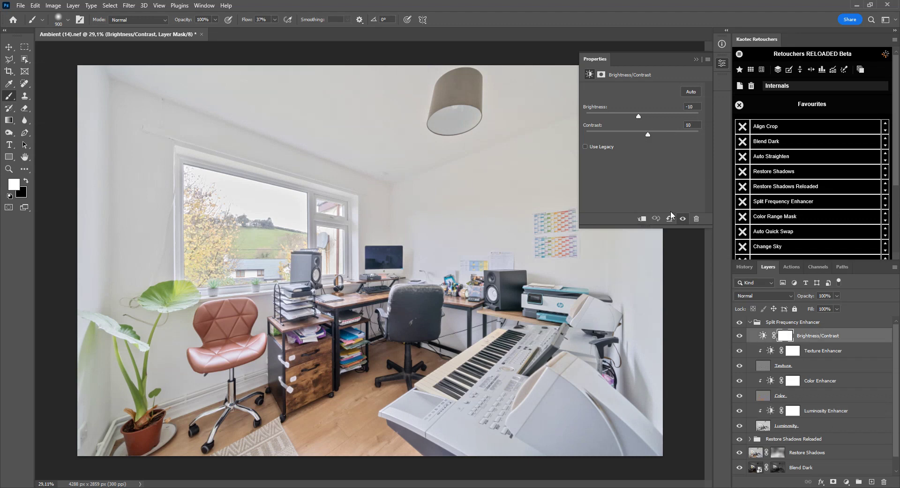
{"action": "left_click_drag", "start_coordinate": [656, 137], "coordinate": [729, 150]}
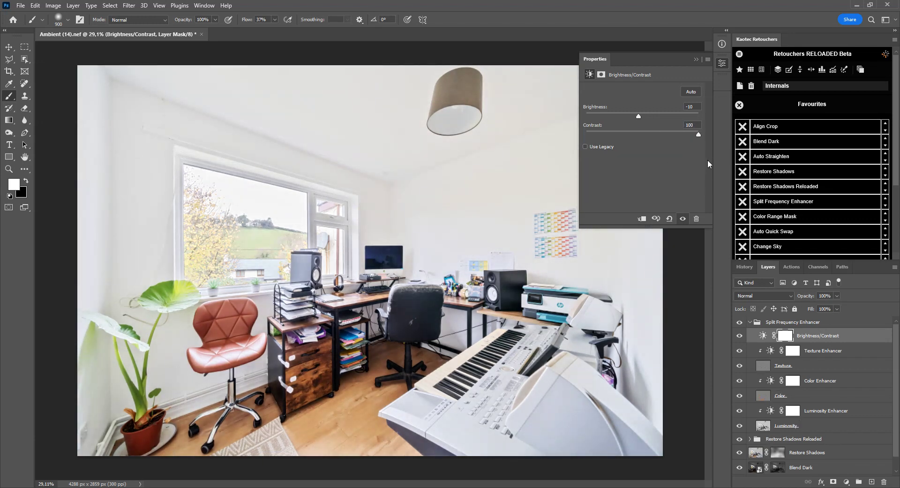
{"action": "left_click_drag", "start_coordinate": [697, 135], "coordinate": [637, 117]}
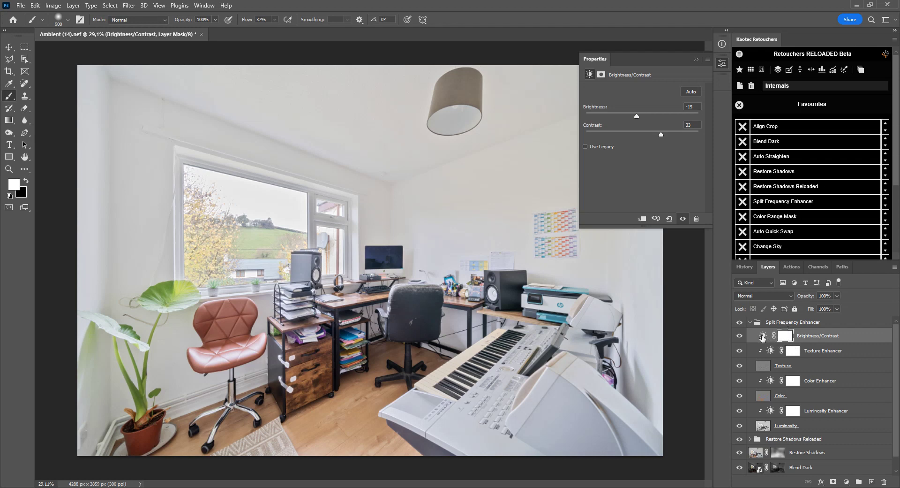
Review the settings of the Texture, Color and Luminosity Enhancer layers and the Brightness/Contrast layer.
{"action": "left_click", "coordinate": [771, 352]}
{"action": "left_click", "coordinate": [769, 380]}
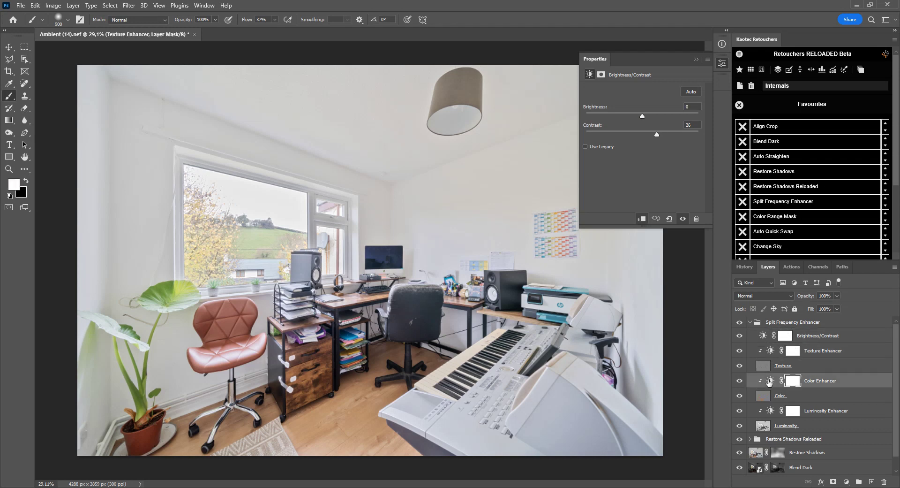
{"action": "left_click", "coordinate": [771, 411]}
{"action": "left_click", "coordinate": [770, 380]}
{"action": "left_click", "coordinate": [770, 351]}
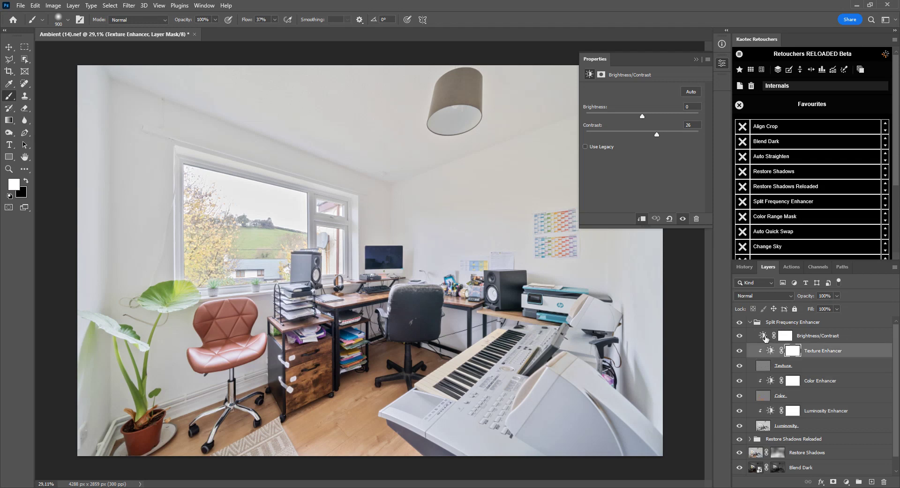
{"action": "left_click", "coordinate": [763, 335]}
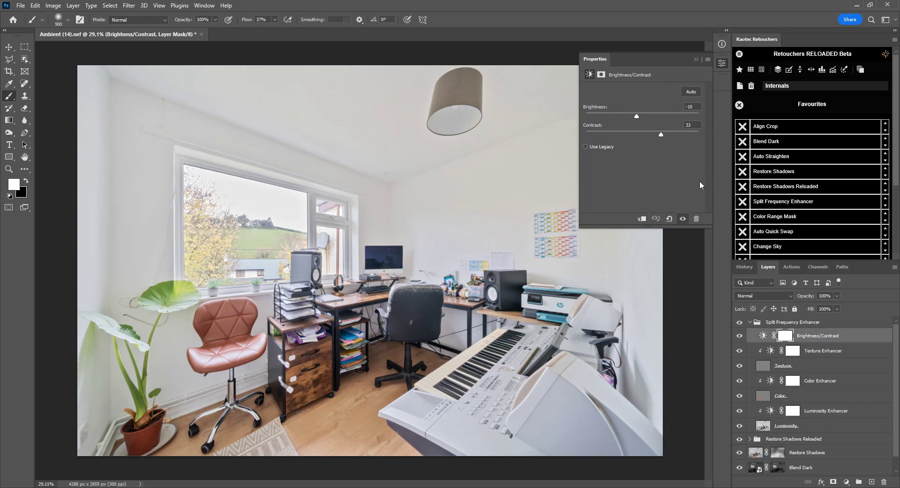
{"action": "left_click", "coordinate": [764, 336]}
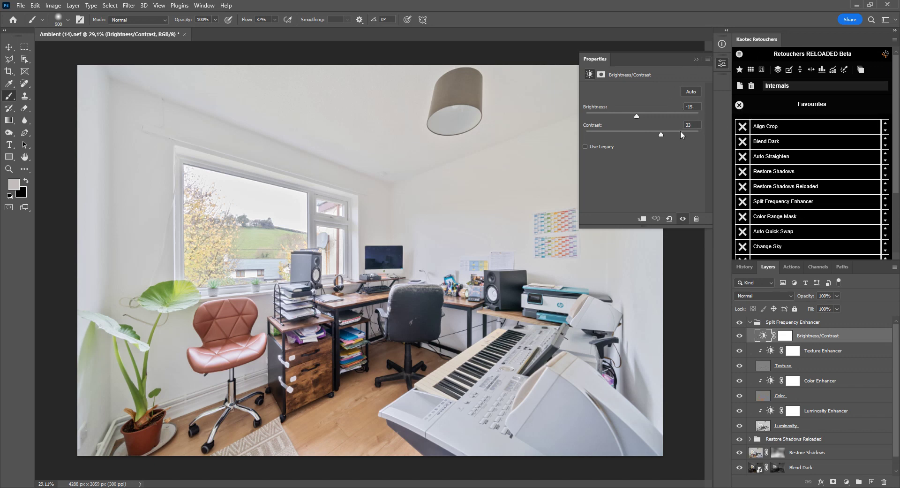
In the Split Frequency Enhancer options of the Post Process tools, set SF Brightness to -15 and SF Contrast to 33.
{"action": "left_click", "coordinate": [739, 105]}
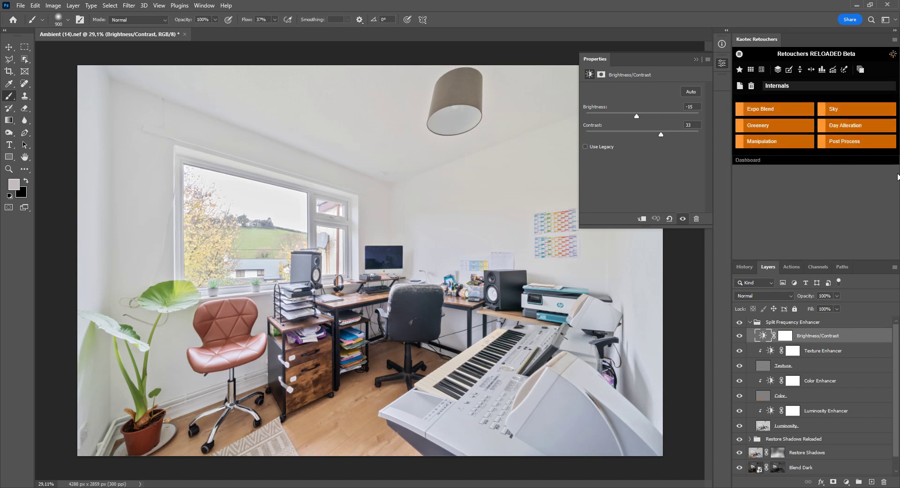
{"action": "left_click", "coordinate": [851, 146]}
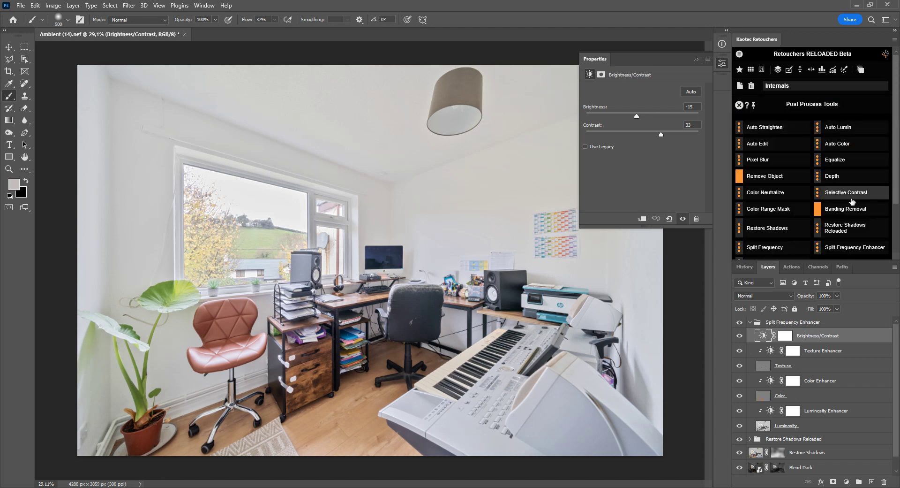
{"action": "scroll", "coordinate": [824, 228], "scroll_direction": "down", "scroll_amount": 1}
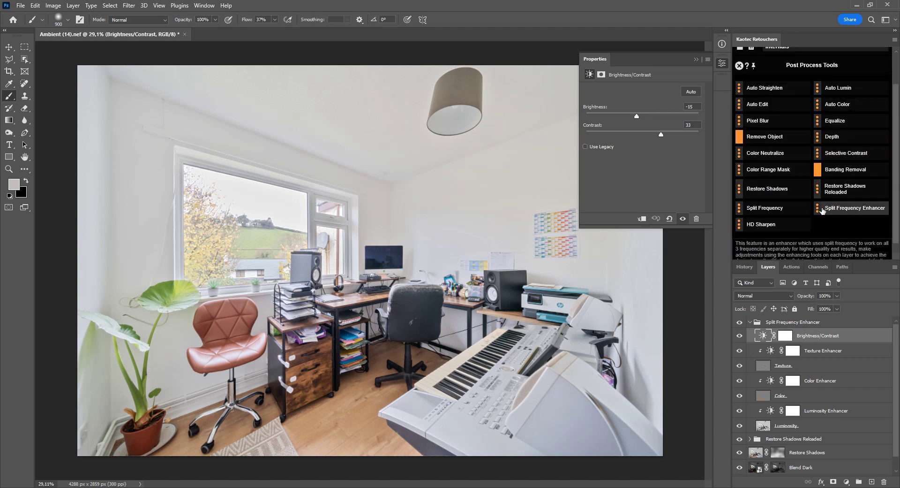
{"action": "left_click", "coordinate": [821, 210]}
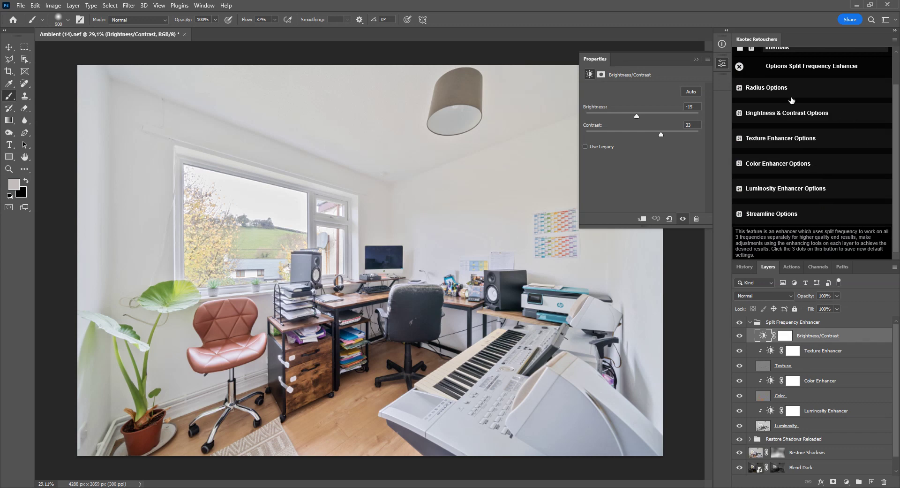
{"action": "left_click", "coordinate": [778, 114]}
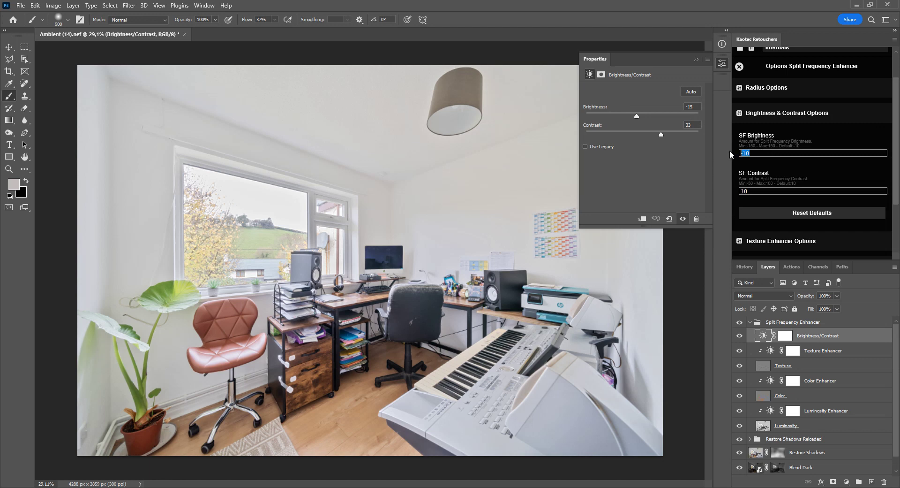
{"action": "type", "text": "-15"}
{"action": "type", "text": "33"}
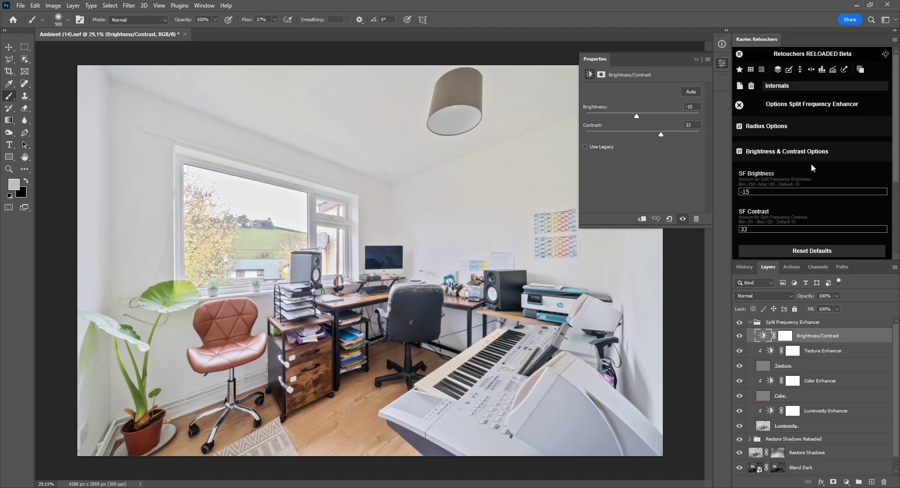
{"action": "scroll", "coordinate": [811, 167], "scroll_direction": "down", "scroll_amount": 1}
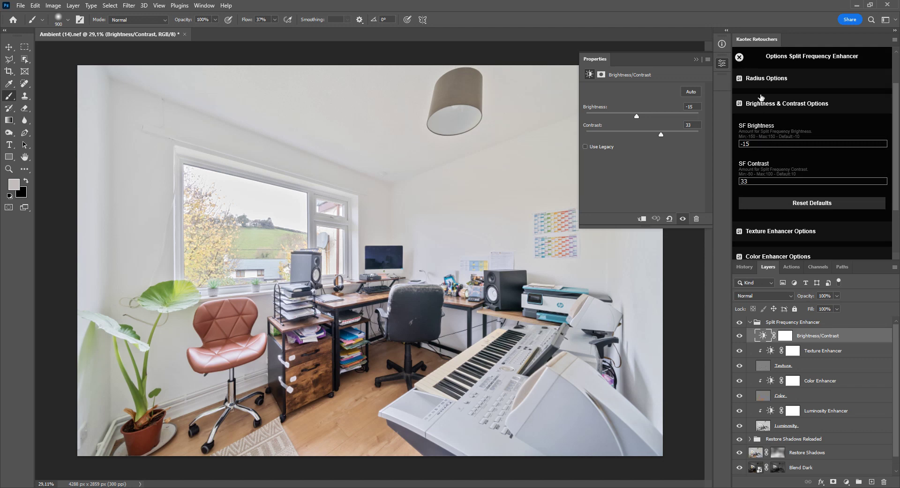
{"action": "scroll", "coordinate": [761, 98], "scroll_direction": "up", "scroll_amount": 2}
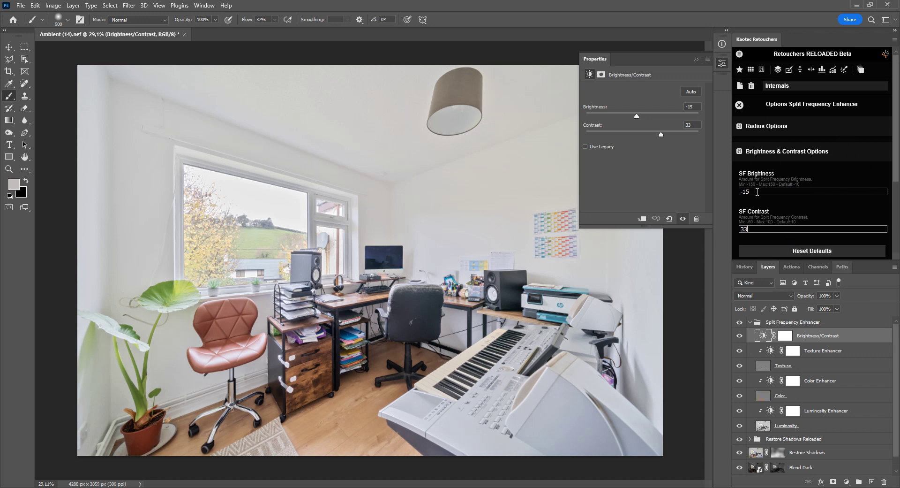
Reset the Brightness & Contrast defaults, re-enter SF Brightness -15 and SF Contrast 33, and reopen the options to check them.
{"action": "left_click", "coordinate": [817, 253]}
{"action": "left_click_drag", "start_coordinate": [748, 195], "coordinate": [746, 193]}
{"action": "type", "text": "5"}
{"action": "left_click_drag", "start_coordinate": [769, 228], "coordinate": [710, 225]}
{"action": "type", "text": "33"}
{"action": "left_click", "coordinate": [738, 106]}
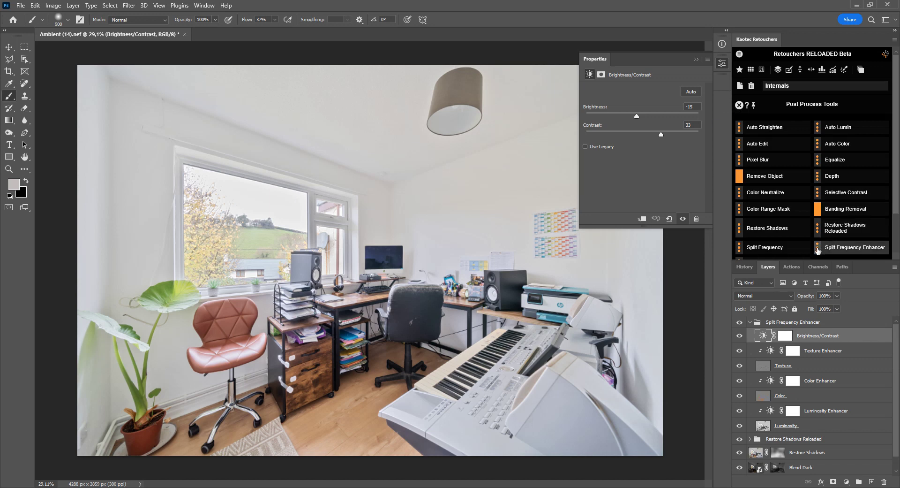
{"action": "left_click", "coordinate": [851, 247]}
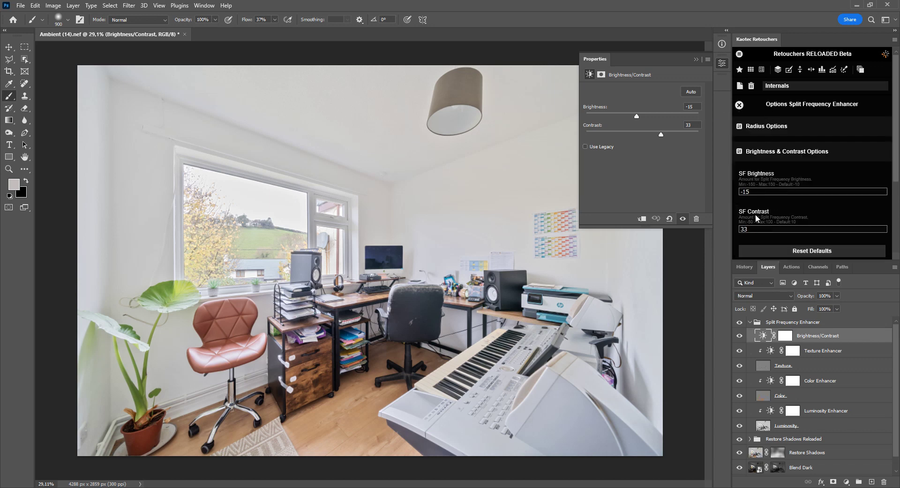
Hide the adjustment properties, then briefly collapse and restore the Retouchers tools to view the full layer stack.
{"action": "left_click", "coordinate": [722, 63]}
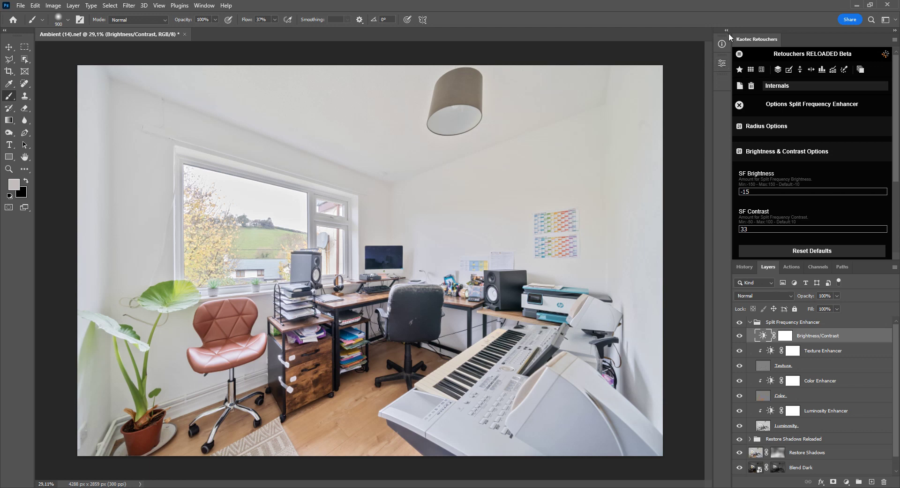
{"action": "scroll", "coordinate": [607, 93], "scroll_direction": "down", "scroll_amount": 1}
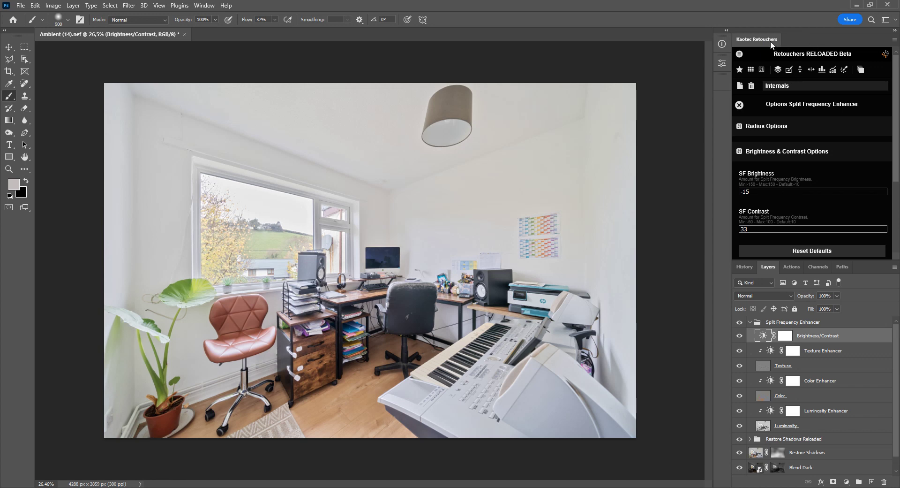
{"action": "double_click", "coordinate": [754, 38]}
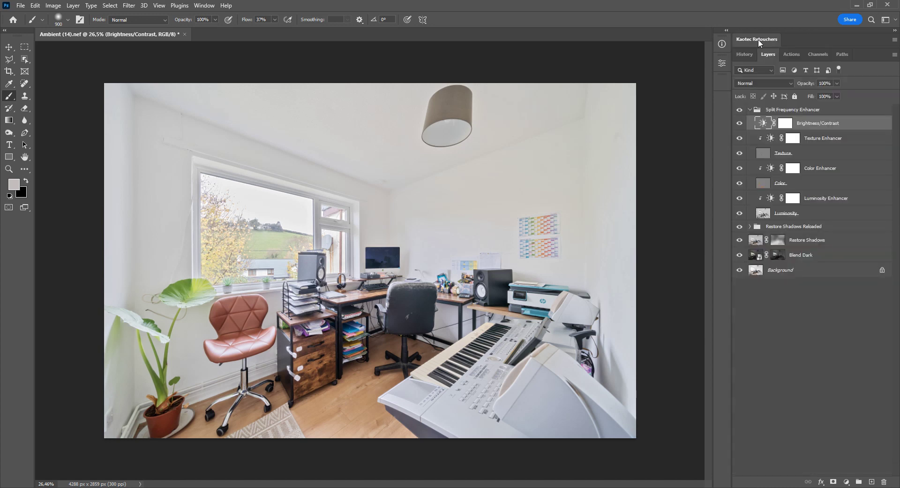
{"action": "left_click", "coordinate": [760, 42]}
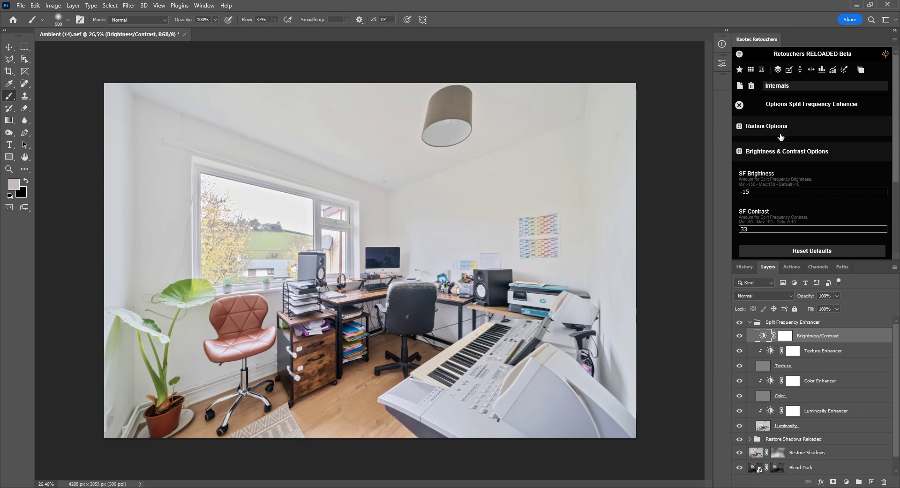
Collapse the Brightness & Contrast options and return from the Split Frequency Enhancer options to the Post Process tools.
{"action": "left_click", "coordinate": [771, 152]}
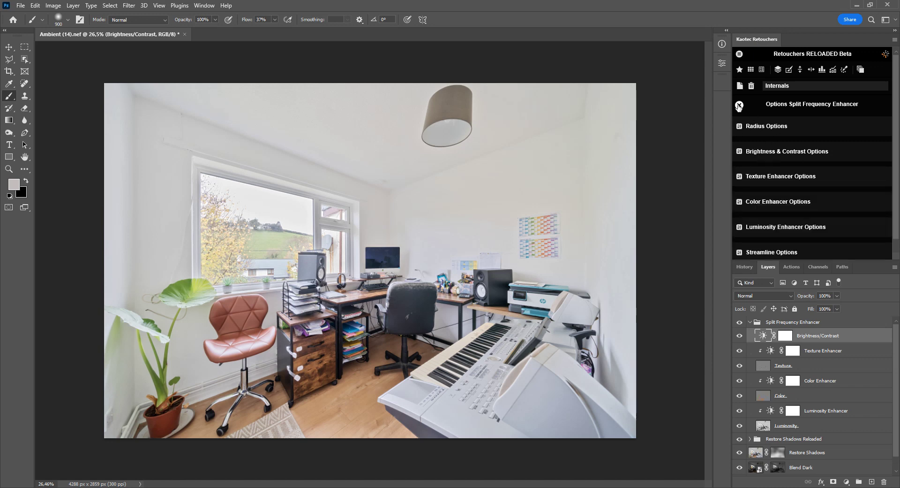
{"action": "scroll", "coordinate": [794, 132], "scroll_direction": "down", "scroll_amount": 1}
{"action": "scroll", "coordinate": [793, 136], "scroll_direction": "up", "scroll_amount": 1}
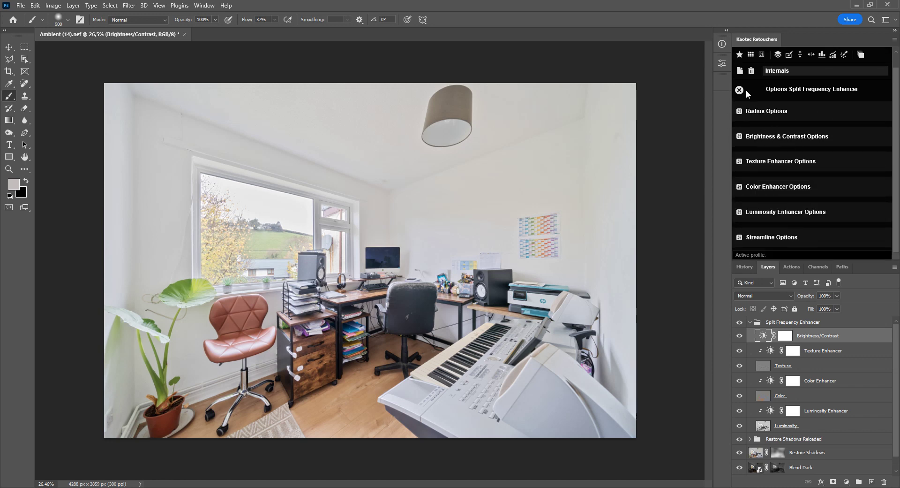
{"action": "left_click", "coordinate": [739, 90]}
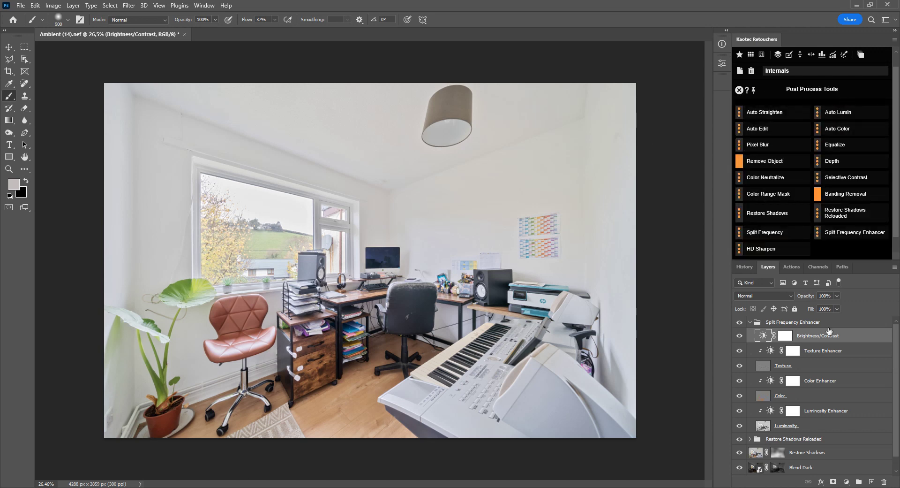
Collapse the Split Frequency Enhancer group and compare the photo with the group hidden and shown.
{"action": "left_click", "coordinate": [756, 324]}
{"action": "left_click", "coordinate": [751, 322]}
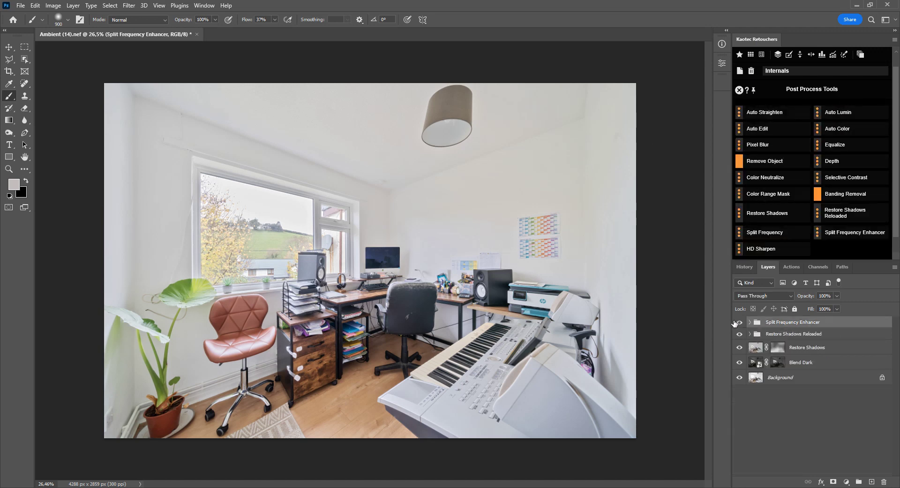
{"action": "left_click", "coordinate": [739, 322]}
{"action": "left_click", "coordinate": [740, 322]}
{"action": "left_click", "coordinate": [740, 322]}
{"action": "left_click", "coordinate": [740, 322]}
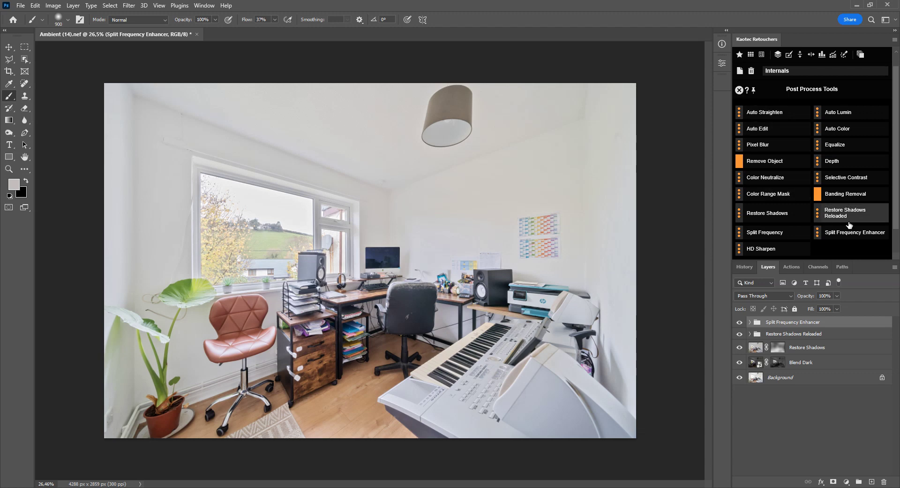
{"action": "left_click", "coordinate": [740, 322]}
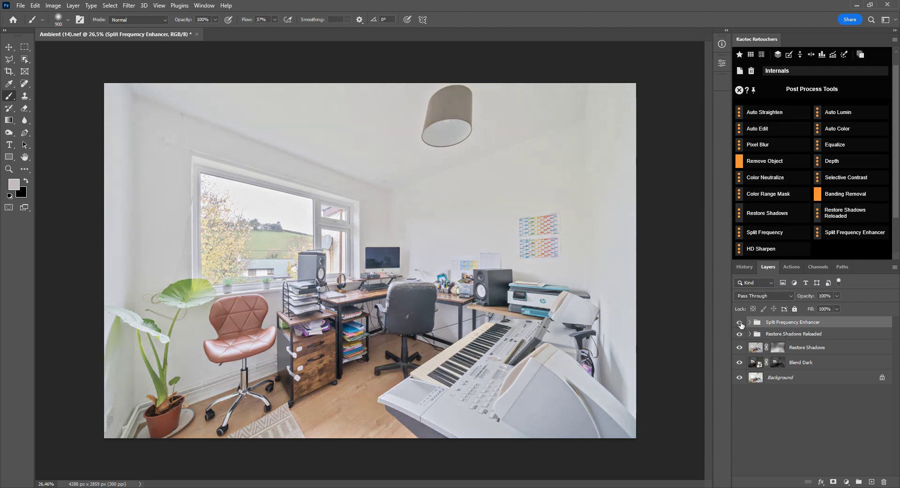
{"action": "left_click", "coordinate": [740, 322]}
{"action": "left_click", "coordinate": [740, 322]}
{"action": "left_click", "coordinate": [740, 322]}
{"action": "scroll", "coordinate": [825, 188], "scroll_direction": "up", "scroll_amount": 1}
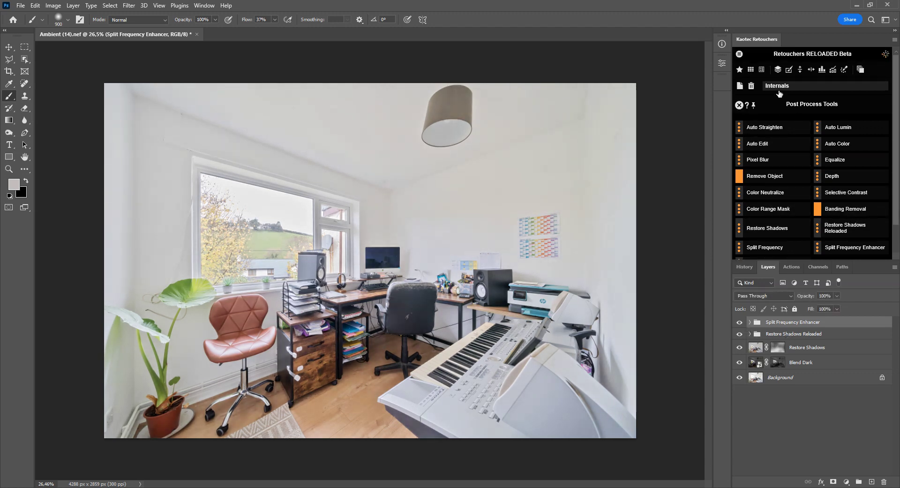
Flatten all layers and start Color Range Mask from the favourites, placing its dialog clear of the photo.
{"action": "left_click", "coordinate": [778, 70]}
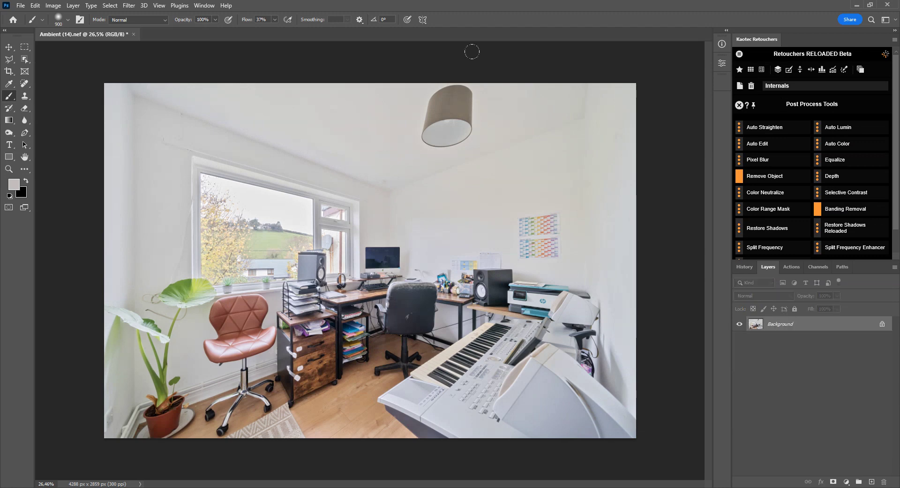
{"action": "left_click", "coordinate": [739, 70]}
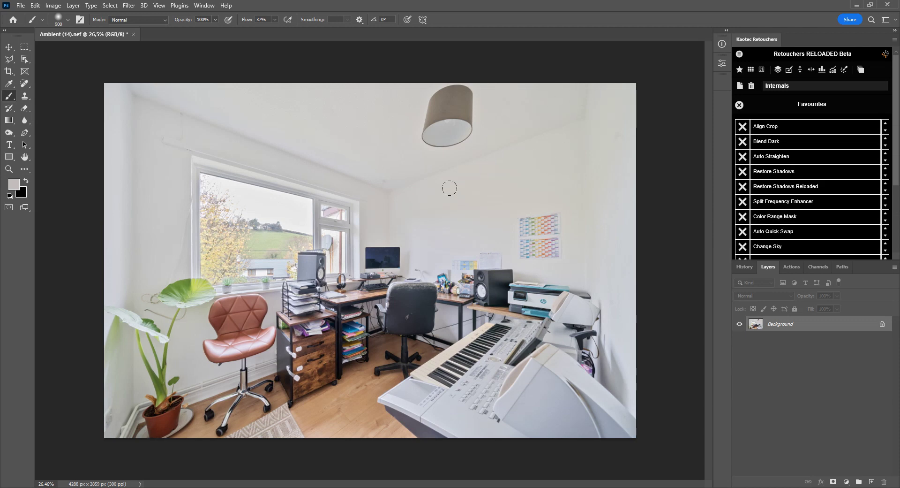
{"action": "left_click", "coordinate": [796, 219]}
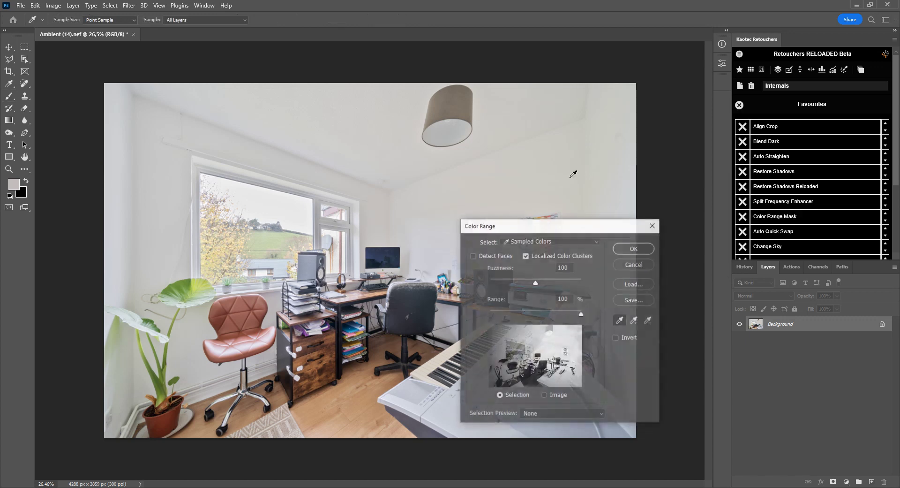
{"action": "left_click_drag", "start_coordinate": [571, 226], "coordinate": [760, 221]}
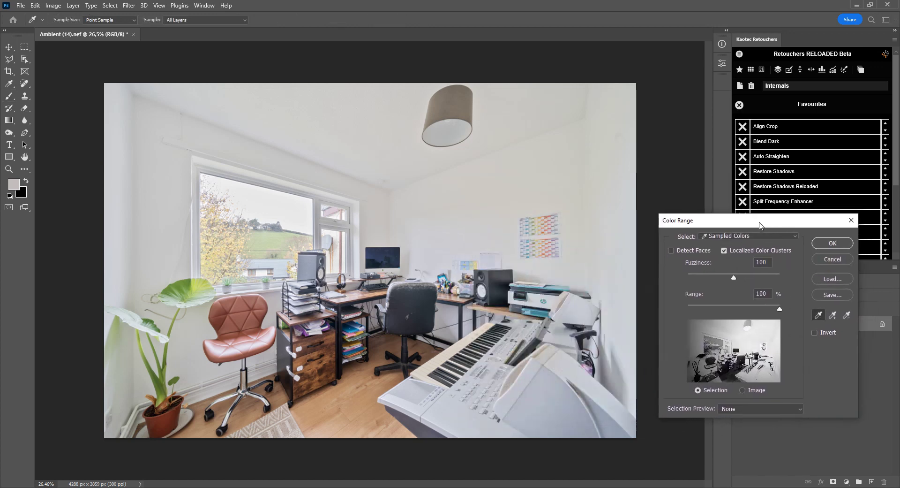
Sample the white wall on the far side of the room and add more wall and ceiling tones to the color range.
{"action": "left_click", "coordinate": [604, 206]}
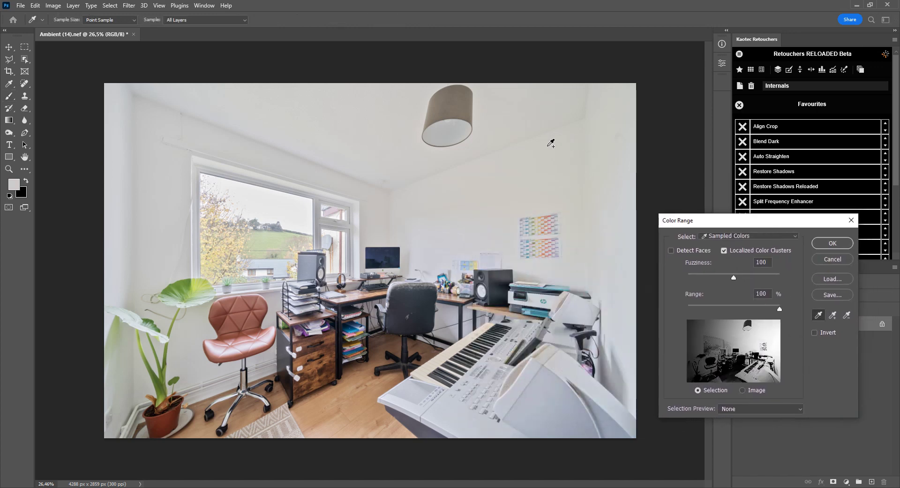
{"action": "left_click", "coordinate": [547, 164], "text": "shift"}
{"action": "left_click", "coordinate": [510, 119], "text": "shift"}
{"action": "left_click", "coordinate": [471, 183], "text": "shift"}
{"action": "left_click", "coordinate": [429, 242], "text": "shift"}
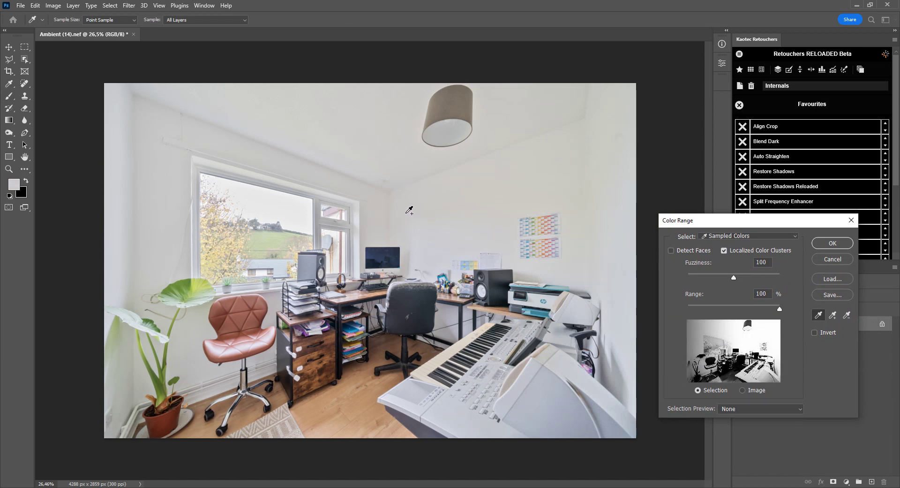
{"action": "left_click", "coordinate": [406, 211], "text": "shift"}
{"action": "left_click", "coordinate": [380, 213], "text": "shift"}
{"action": "left_click", "coordinate": [275, 122], "text": "shift"}
{"action": "left_click", "coordinate": [248, 145], "text": "shift"}
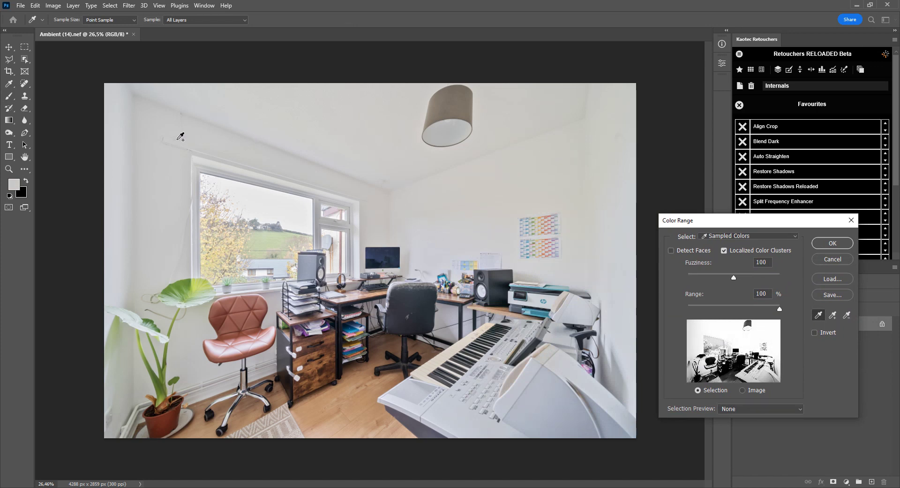
{"action": "left_click", "coordinate": [176, 141], "text": "shift"}
{"action": "left_click", "coordinate": [151, 261], "text": "shift"}
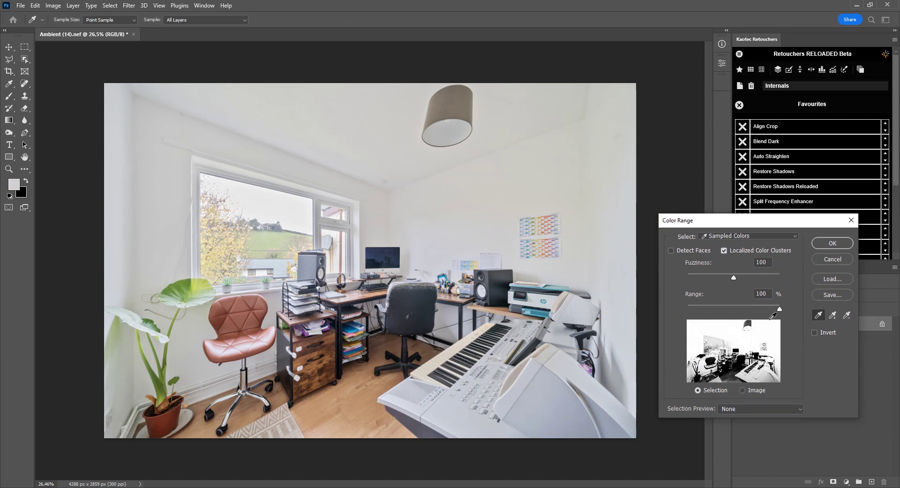
Set the color range Fuzziness to 50, accept the selection and keep the default Levels.
{"action": "left_click_drag", "start_coordinate": [734, 277], "coordinate": [709, 280]}
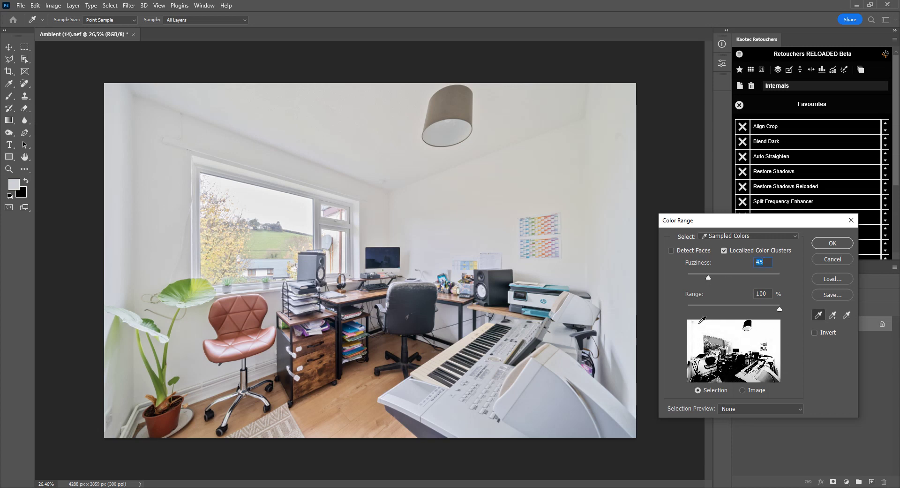
{"action": "left_click_drag", "start_coordinate": [710, 278], "coordinate": [711, 281]}
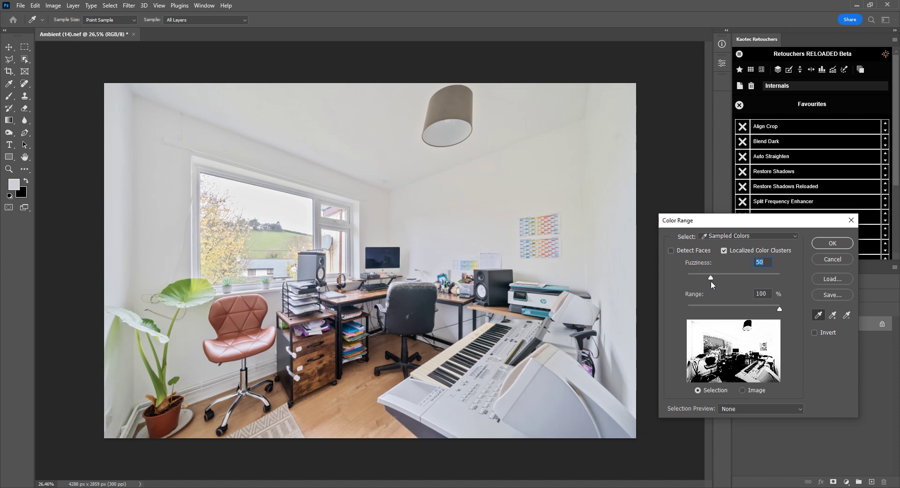
{"action": "left_click", "coordinate": [832, 243]}
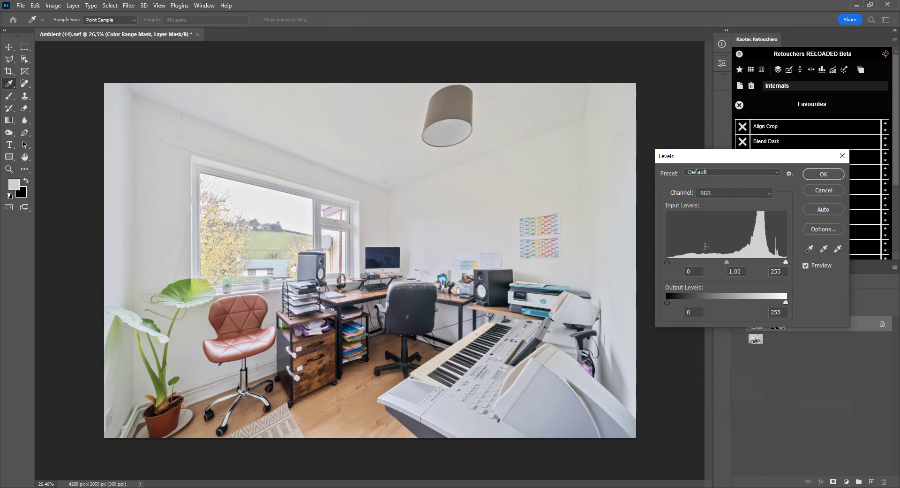
{"action": "left_click", "coordinate": [823, 175]}
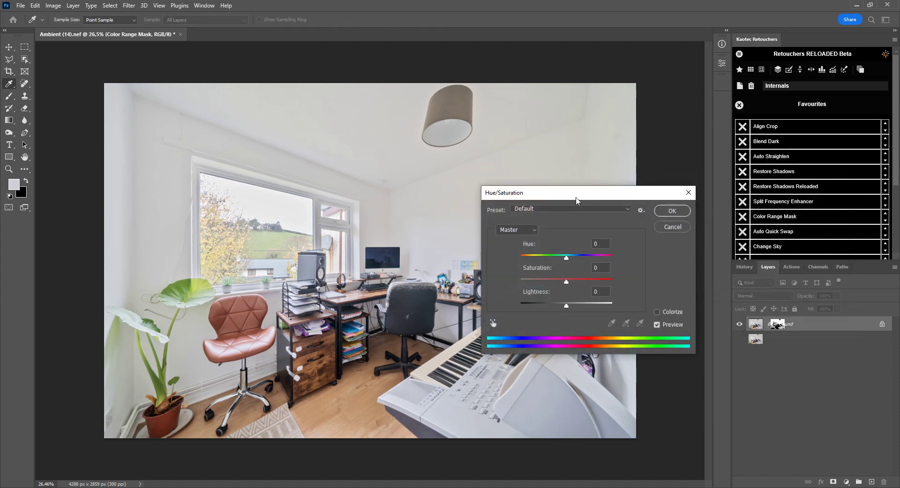
Try a master Lightness of +11 in Hue/Saturation and return it to 0.
{"action": "left_click_drag", "start_coordinate": [576, 197], "coordinate": [678, 191]}
{"action": "mouse_move", "coordinate": [679, 306]}
{"action": "left_mouse_down"}
{"action": "mouse_move", "coordinate": [704, 310]}
{"action": "mouse_move", "coordinate": [674, 309]}
{"action": "mouse_move", "coordinate": [684, 308]}
{"action": "left_mouse_up"}
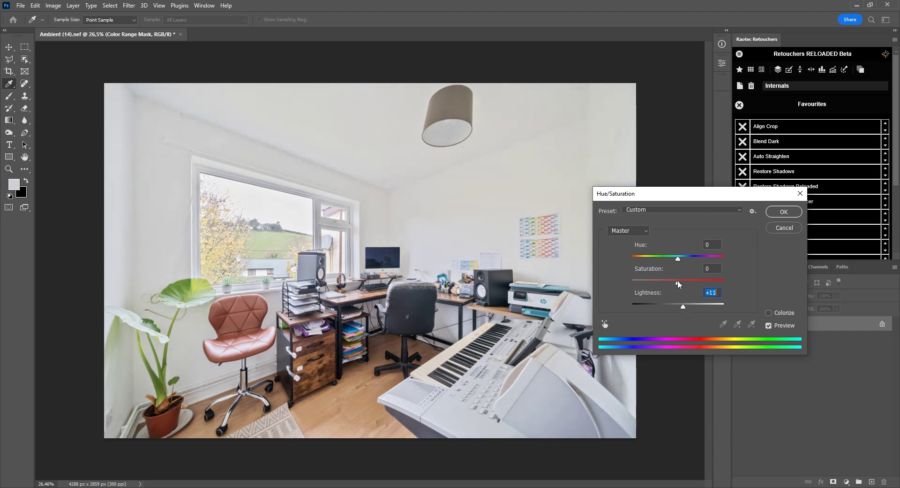
{"action": "left_click_drag", "start_coordinate": [678, 284], "coordinate": [678, 306]}
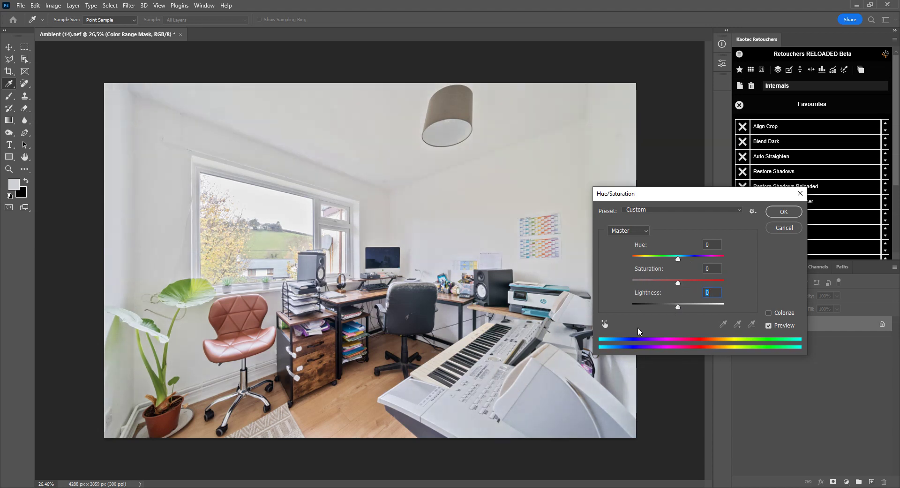
Lower the Yellows saturation to -70 with the targeted adjustment on the wall beside the color charts.
{"action": "left_click", "coordinate": [604, 324]}
{"action": "left_click_drag", "start_coordinate": [615, 202], "coordinate": [668, 207]}
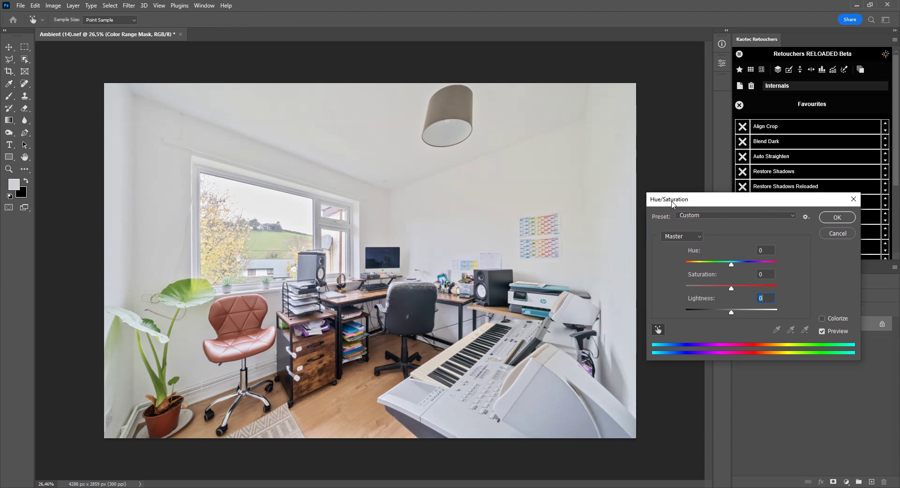
{"action": "left_click", "coordinate": [593, 173]}
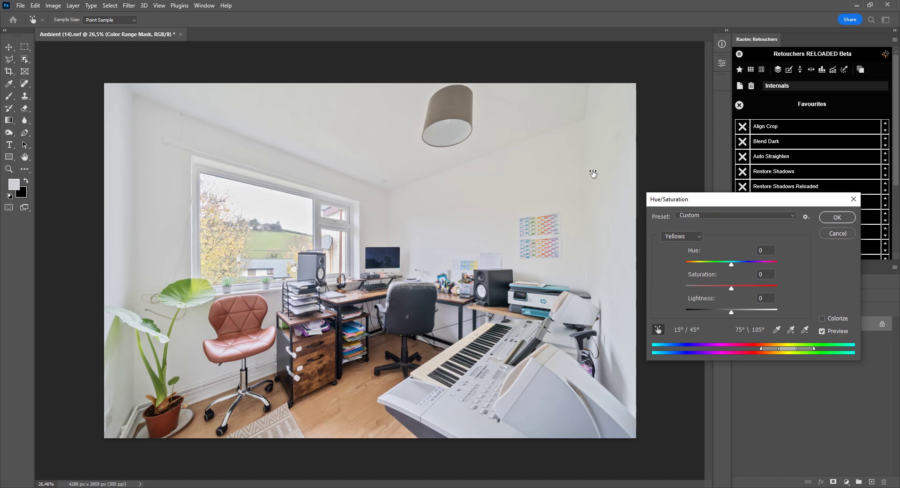
{"action": "left_click_drag", "start_coordinate": [593, 174], "coordinate": [488, 195]}
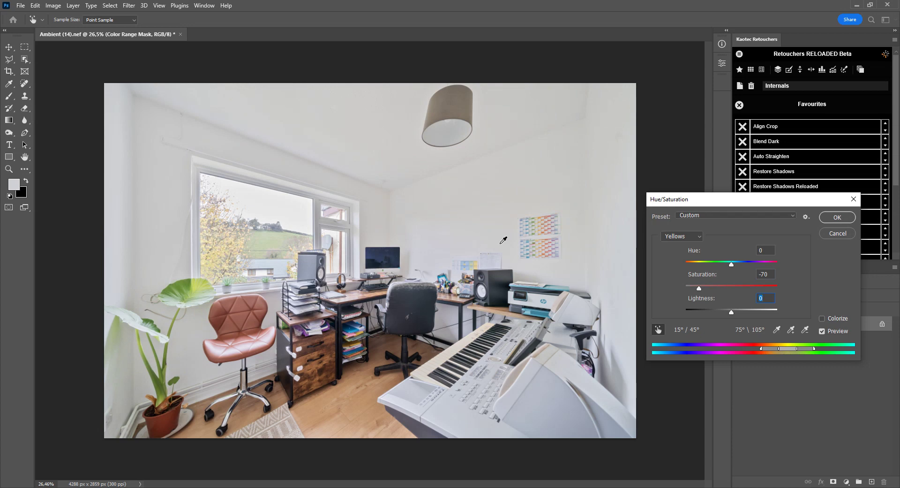
Desaturate the Blues and the Reds, with Reds at -83, using targeted adjustments on the walls and ceiling, and apply Hue/Saturation.
{"action": "left_click", "coordinate": [444, 244]}
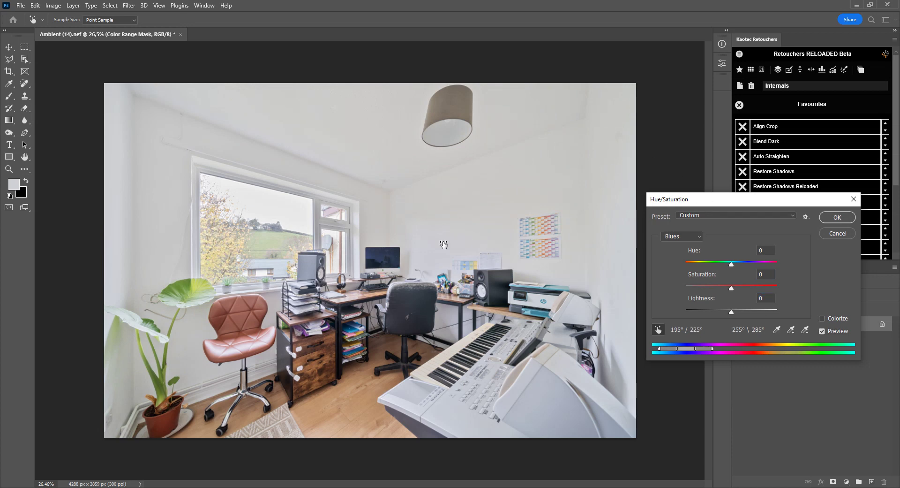
{"action": "left_click_drag", "start_coordinate": [443, 244], "coordinate": [417, 246]}
{"action": "left_click_drag", "start_coordinate": [166, 241], "coordinate": [142, 241]}
{"action": "left_click_drag", "start_coordinate": [304, 130], "coordinate": [290, 137]}
{"action": "left_click_drag", "start_coordinate": [218, 130], "coordinate": [202, 140]}
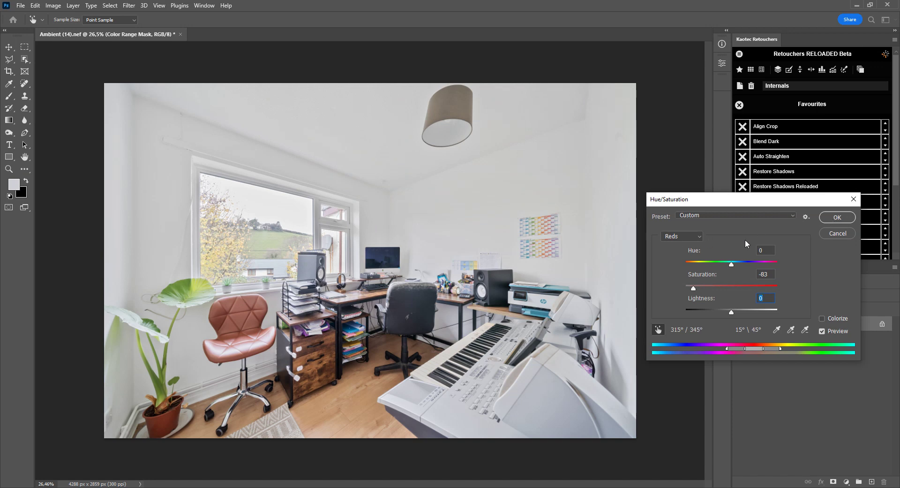
{"action": "left_click", "coordinate": [837, 218]}
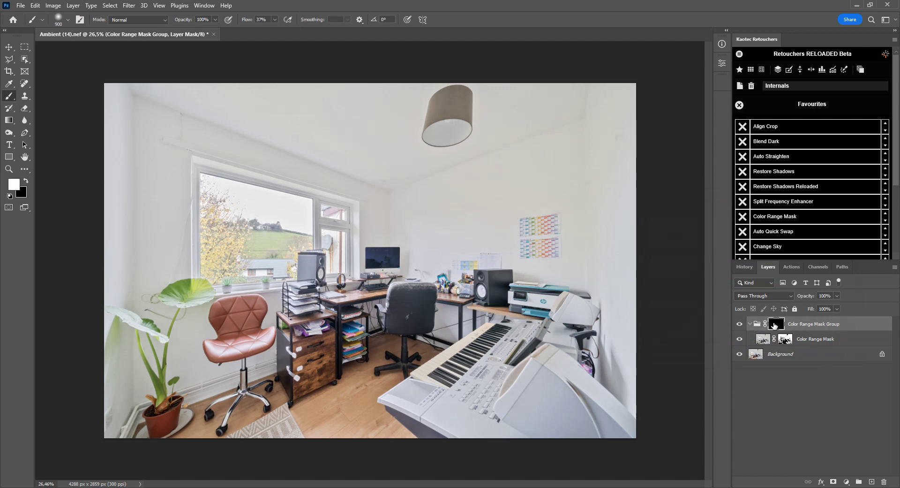
Collapse the Color Range Mask Group, paint its mask over the walls with a 700 px brush and test the group's opacity.
{"action": "left_click", "coordinate": [750, 323]}
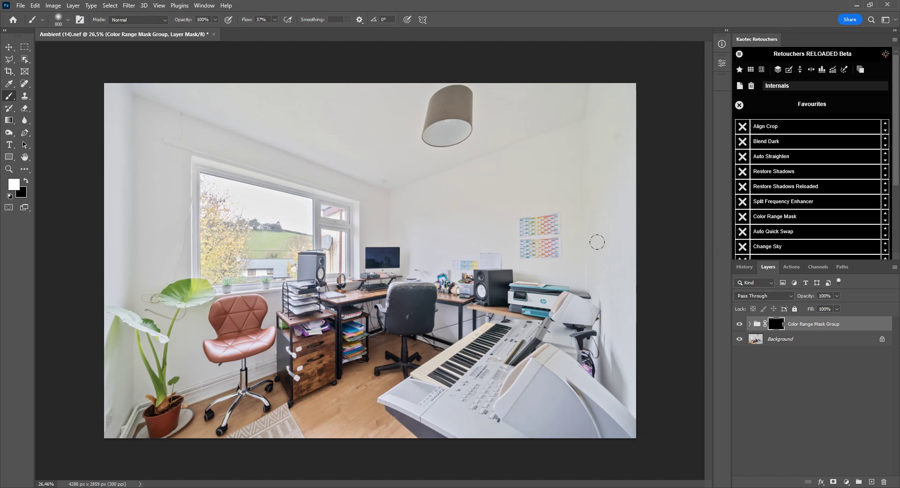
{"action": "key", "text": "bracketleft"}
{"action": "left_click_drag", "start_coordinate": [802, 296], "coordinate": [899, 292]}
{"action": "mouse_move", "coordinate": [810, 295]}
{"action": "left_mouse_down"}
{"action": "mouse_move", "coordinate": [778, 297]}
{"action": "mouse_move", "coordinate": [797, 297]}
{"action": "left_mouse_up"}
{"action": "left_click_drag", "start_coordinate": [802, 297], "coordinate": [898, 299]}
Compare the photo with the Color Range Mask Group hidden and shown, and flatten the layers.
{"action": "left_click", "coordinate": [741, 323]}
{"action": "left_click", "coordinate": [741, 324]}
{"action": "left_click", "coordinate": [741, 323]}
{"action": "left_click", "coordinate": [741, 324]}
{"action": "left_click", "coordinate": [740, 324]}
{"action": "left_click", "coordinate": [741, 324]}
{"action": "left_click", "coordinate": [741, 324]}
{"action": "left_click", "coordinate": [741, 323]}
{"action": "left_click", "coordinate": [778, 70]}
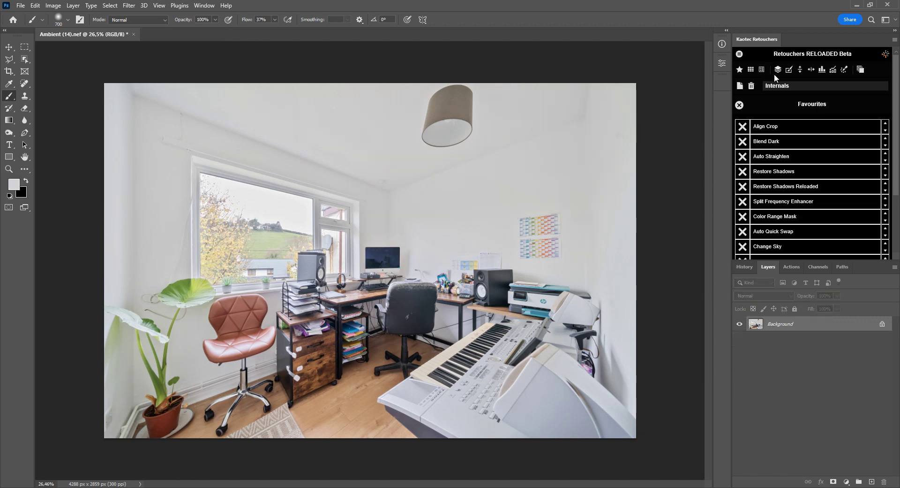
Look through the remaining favourites, including TV Replacement and Add Scene, and close the favourites list.
{"action": "scroll", "coordinate": [772, 199], "scroll_direction": "down", "scroll_amount": 1}
{"action": "left_click", "coordinate": [781, 214]}
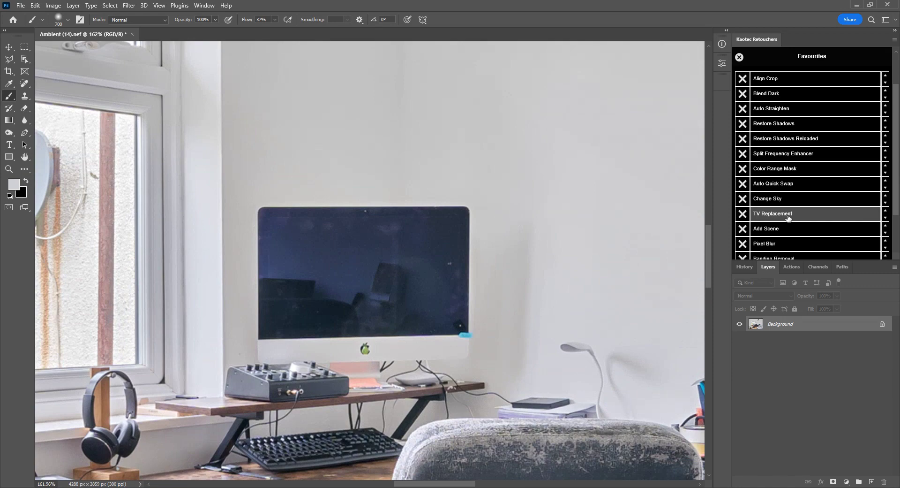
{"action": "scroll", "coordinate": [793, 185], "scroll_direction": "down", "scroll_amount": 1}
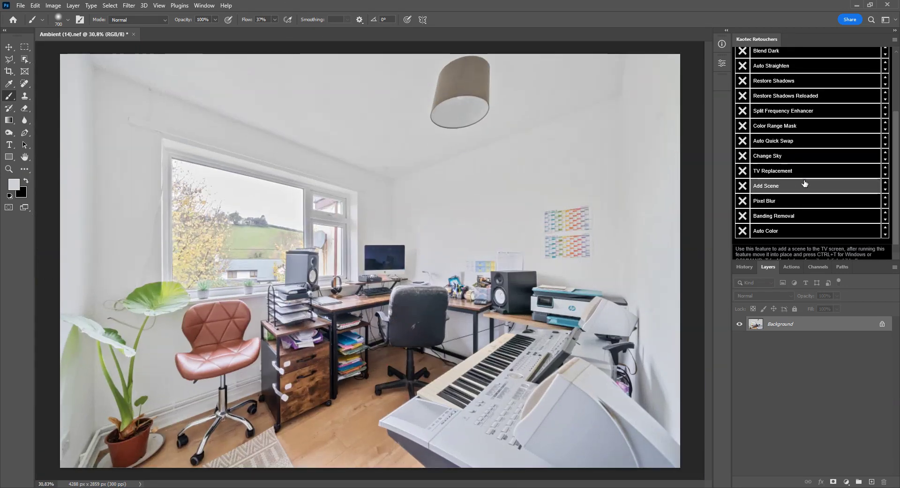
{"action": "scroll", "coordinate": [805, 182], "scroll_direction": "up", "scroll_amount": 2}
{"action": "left_click", "coordinate": [740, 105]}
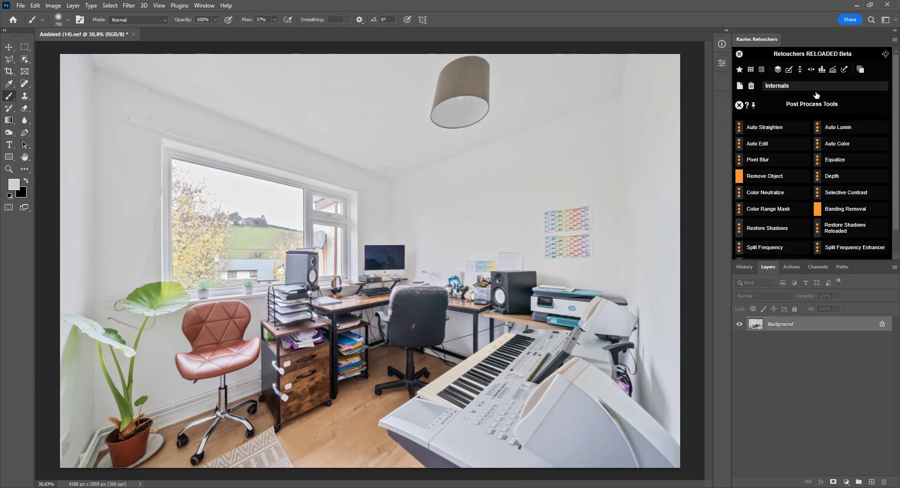
Examine the Auto Quick Swap options in the Sky Swap Tools, reviewing the available sky selection types.
{"action": "left_click", "coordinate": [740, 105]}
{"action": "left_click", "coordinate": [816, 135]}
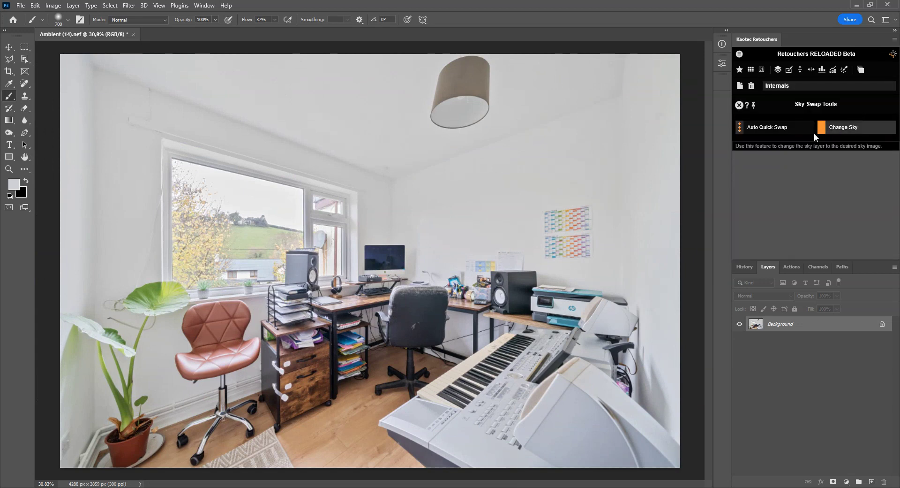
{"action": "left_click", "coordinate": [739, 130]}
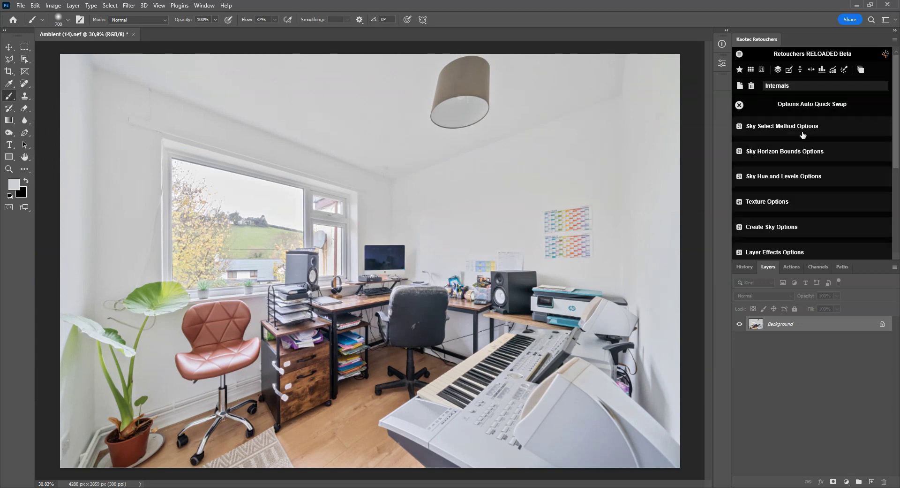
{"action": "left_click", "coordinate": [786, 127]}
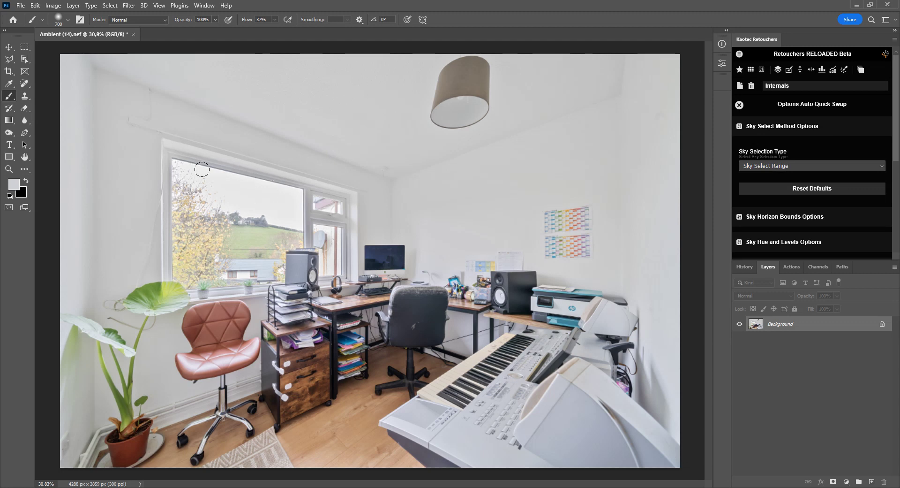
{"action": "left_click", "coordinate": [798, 167]}
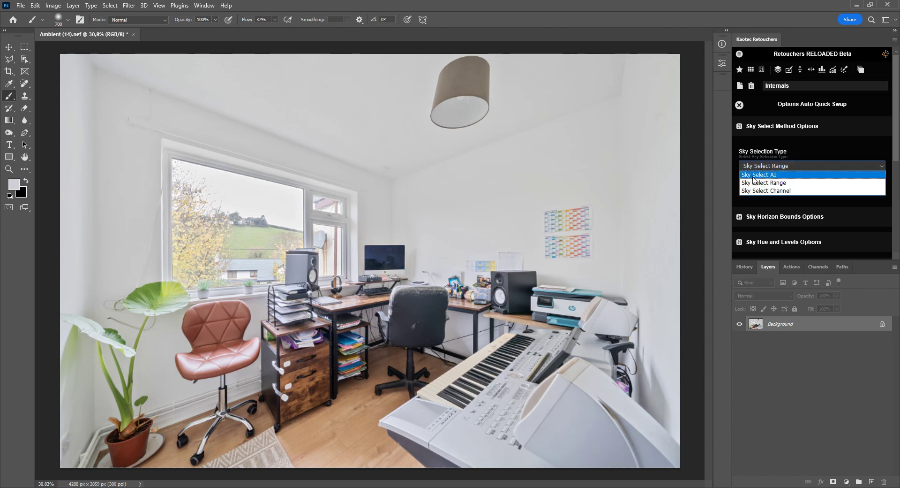
{"action": "left_click", "coordinate": [785, 166]}
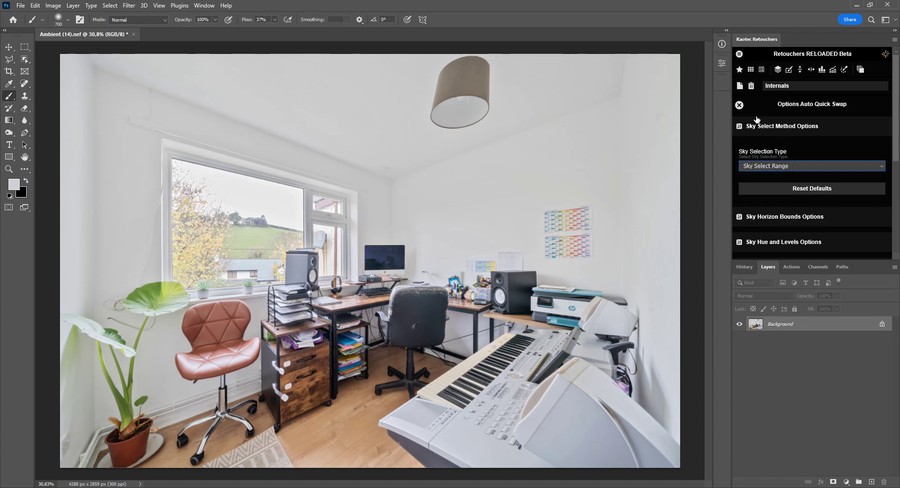
{"action": "left_click", "coordinate": [739, 104]}
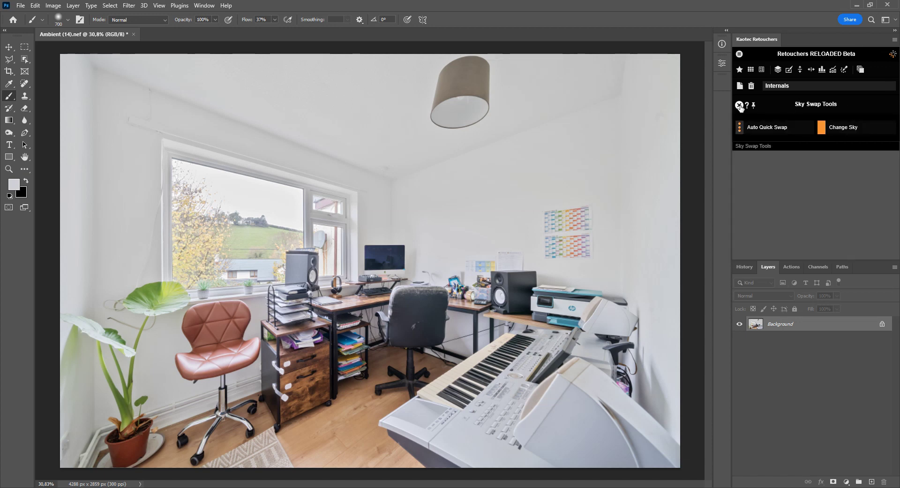
Close the Sky Swap Tools and run Auto Quick Swap from the favourites.
{"action": "left_click", "coordinate": [740, 105]}
{"action": "scroll", "coordinate": [390, 200], "scroll_direction": "down", "scroll_amount": 2}
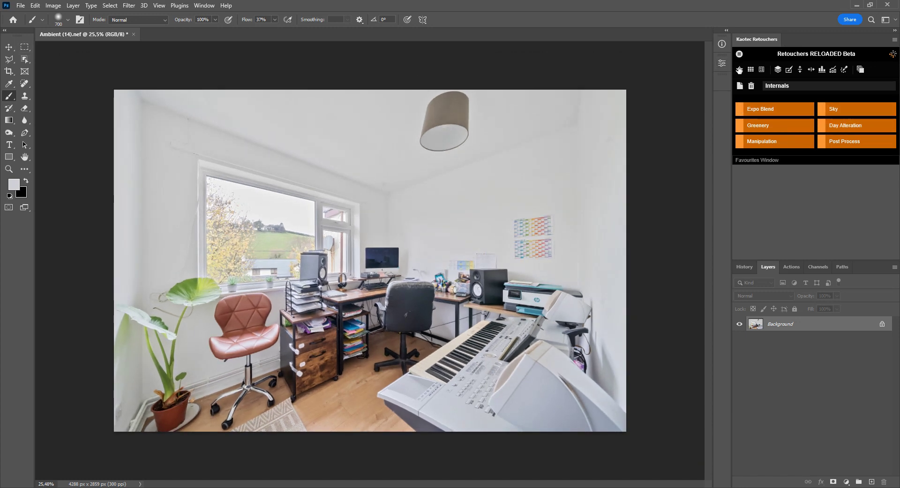
{"action": "left_click", "coordinate": [739, 70]}
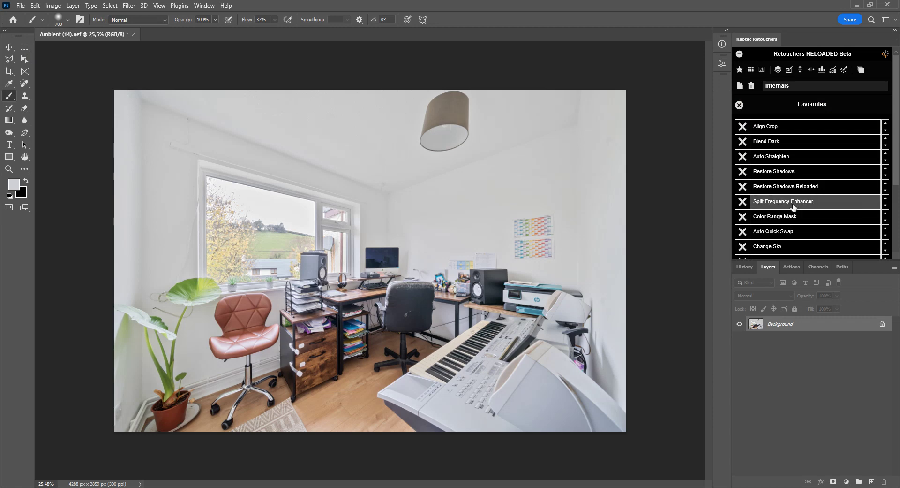
{"action": "scroll", "coordinate": [795, 206], "scroll_direction": "down", "scroll_amount": 1}
{"action": "left_click", "coordinate": [802, 188]}
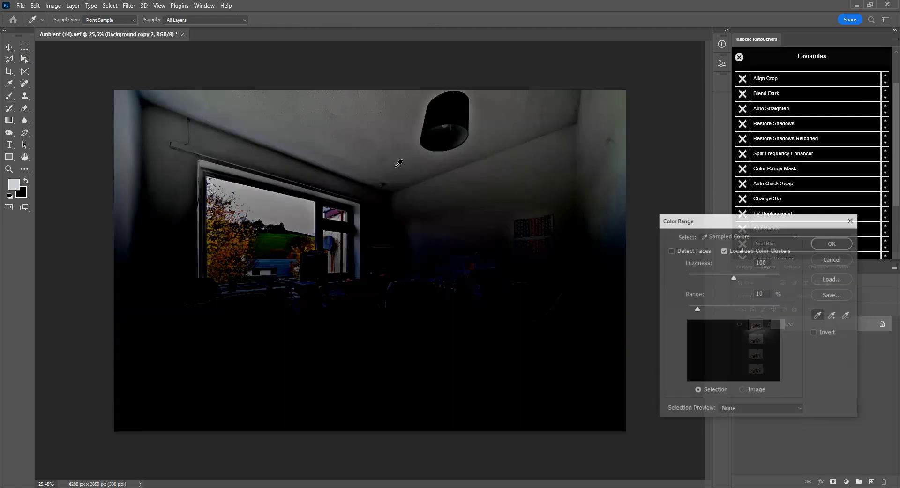
Sample several points of the grey sky in the window for the Color Range selection and accept it.
{"action": "left_click", "coordinate": [296, 216]}
{"action": "left_click", "coordinate": [245, 197], "text": "shift"}
{"action": "left_click", "coordinate": [232, 192], "text": "shift"}
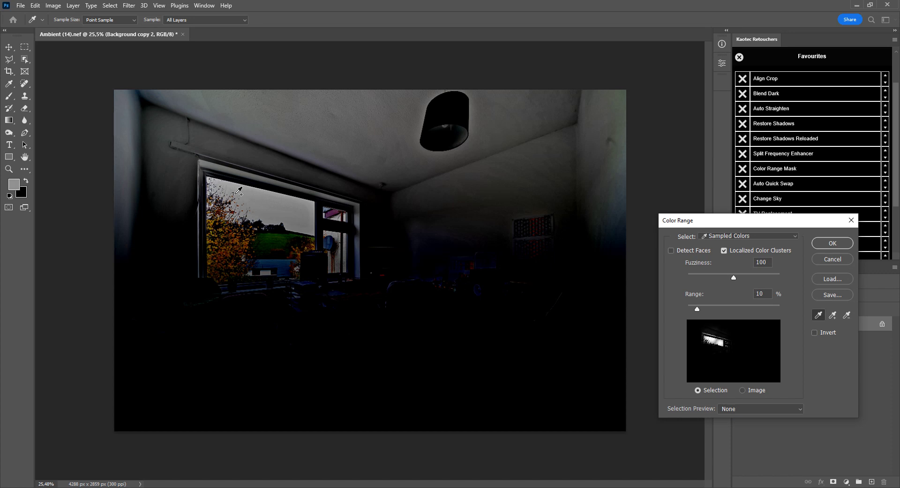
{"action": "left_click", "coordinate": [275, 207], "text": "shift"}
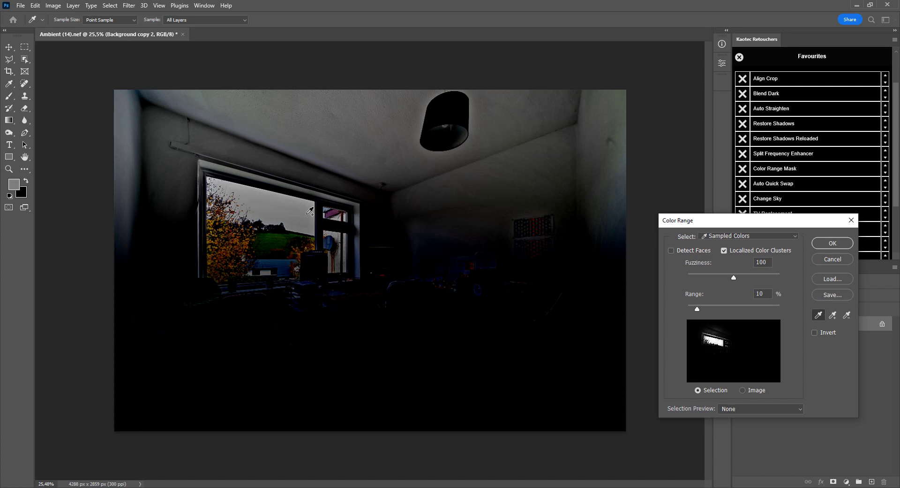
{"action": "left_click", "coordinate": [261, 200], "text": "shift"}
{"action": "key", "text": "alt"}
{"action": "left_click_drag", "start_coordinate": [748, 328], "coordinate": [732, 323]}
{"action": "left_click", "coordinate": [747, 330], "text": "alt"}
{"action": "left_click", "coordinate": [753, 326], "text": "alt"}
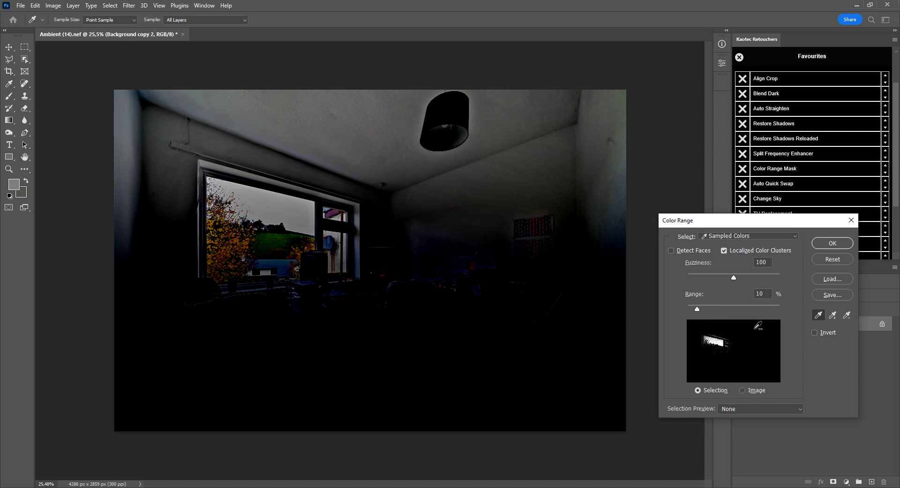
{"action": "left_click", "coordinate": [833, 243]}
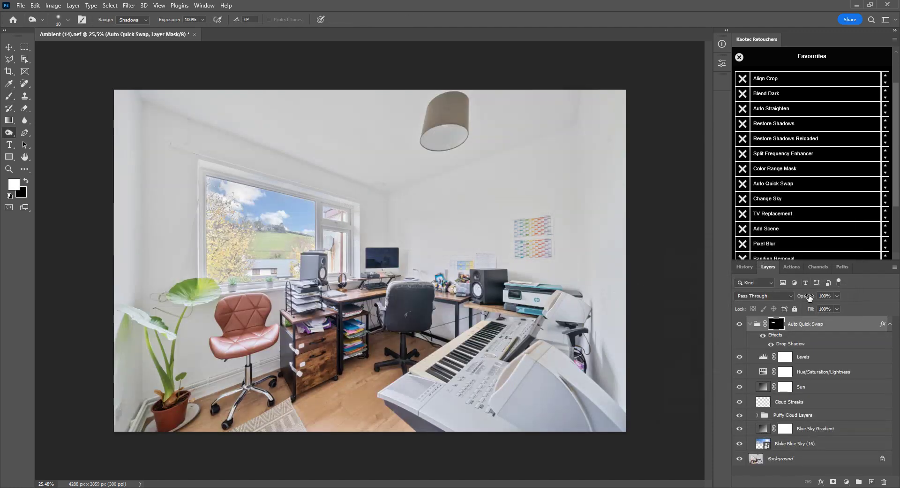
Lower the Auto Quick Swap group's opacity to 34% and compare the photo with the group hidden and shown.
{"action": "left_click_drag", "start_coordinate": [806, 295], "coordinate": [769, 299]}
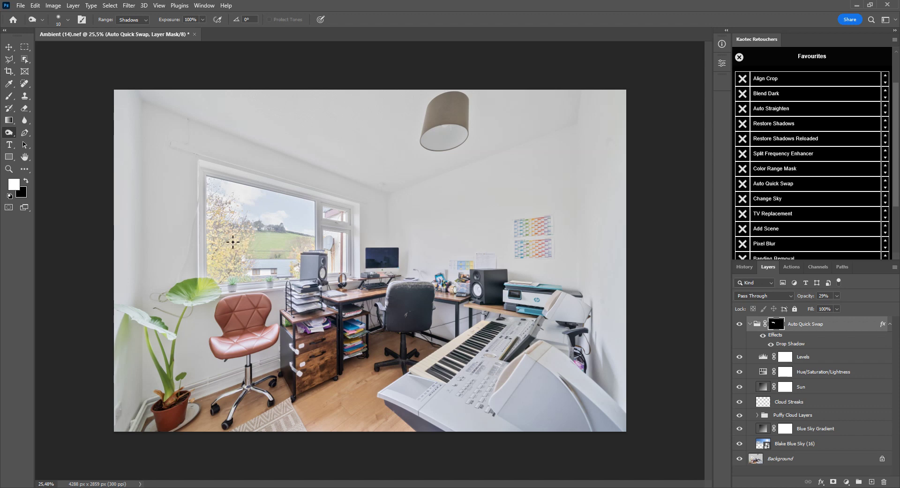
{"action": "left_click_drag", "start_coordinate": [809, 299], "coordinate": [809, 300]}
{"action": "left_click", "coordinate": [740, 324]}
{"action": "left_click", "coordinate": [740, 324]}
Select the Blake Blue Sky (16) layer with the Move tool and toggle Show Transform Controls, leaving it enabled.
{"action": "left_click", "coordinate": [799, 445]}
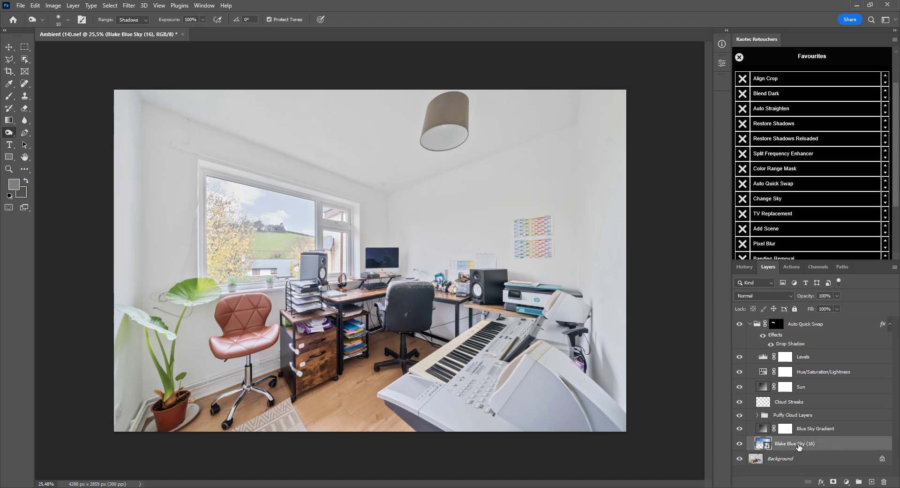
{"action": "left_click", "coordinate": [10, 49]}
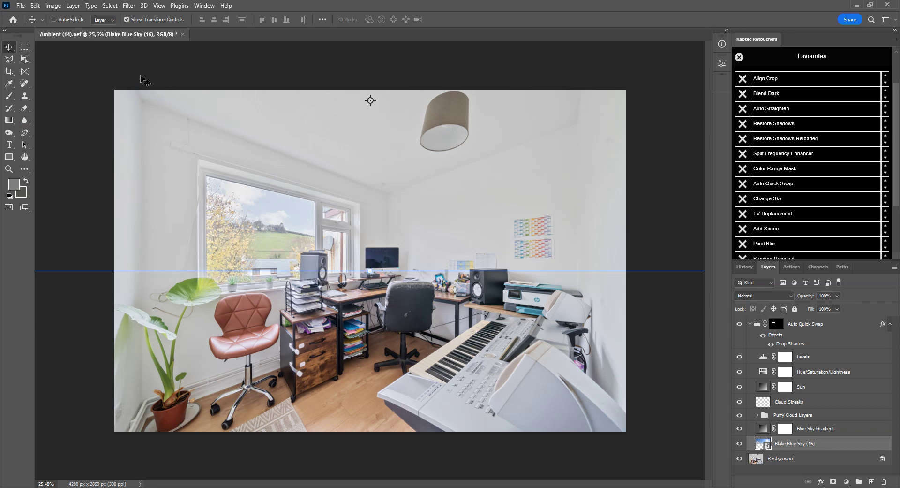
{"action": "scroll", "coordinate": [302, 202], "scroll_direction": "down", "scroll_amount": 3}
{"action": "scroll", "coordinate": [302, 202], "scroll_direction": "up", "scroll_amount": 1}
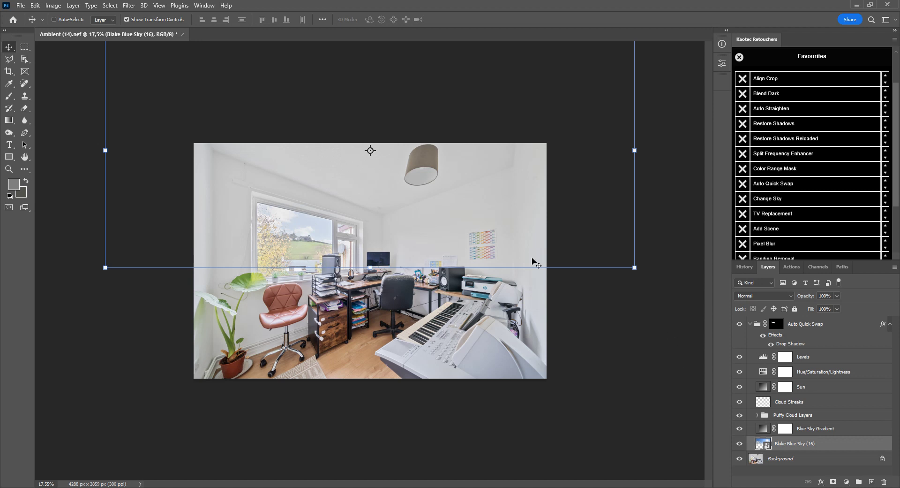
{"action": "left_click", "coordinate": [129, 21]}
{"action": "left_click", "coordinate": [128, 21]}
{"action": "left_click", "coordinate": [128, 21]}
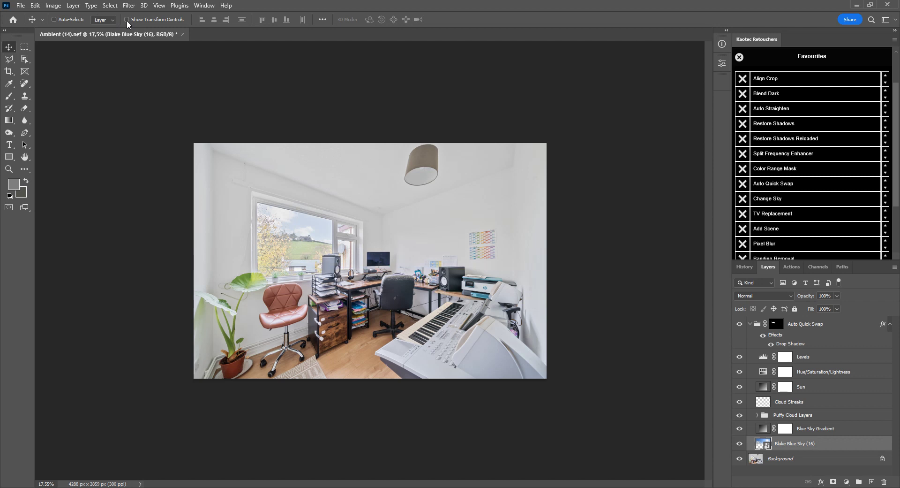
{"action": "left_click", "coordinate": [127, 21]}
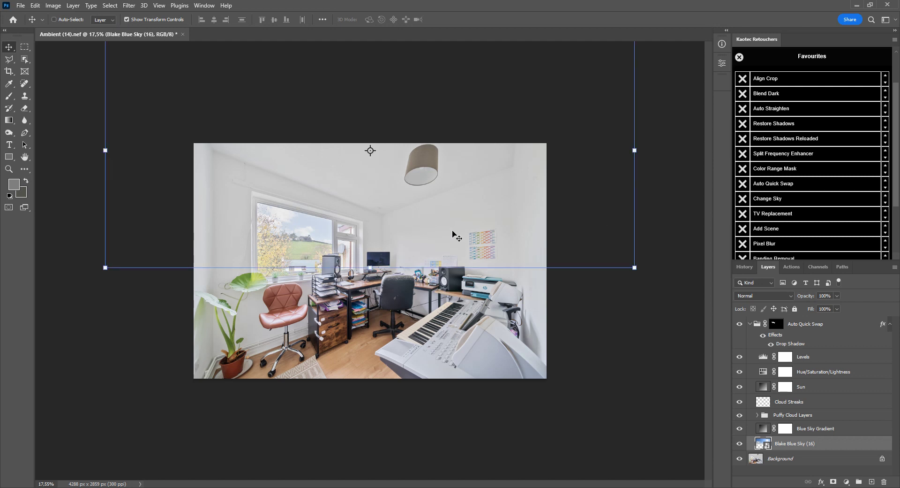
Scale the Blake Blue Sky (16) image down to about 62.5%, position it over the window and apply the transform.
{"action": "left_click_drag", "start_coordinate": [457, 234], "coordinate": [455, 219]}
{"action": "scroll", "coordinate": [458, 217], "scroll_direction": "down", "scroll_amount": 2}
{"action": "left_click", "coordinate": [535, 109]}
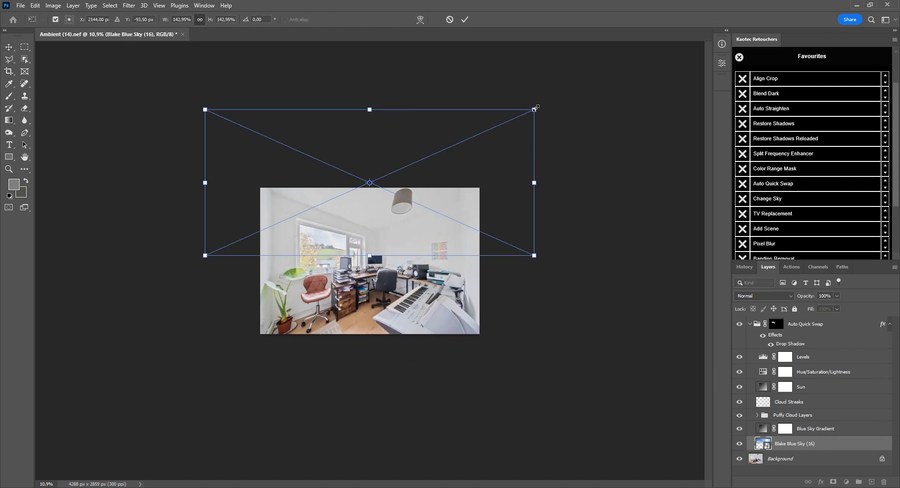
{"action": "left_click_drag", "start_coordinate": [534, 109], "coordinate": [388, 175]}
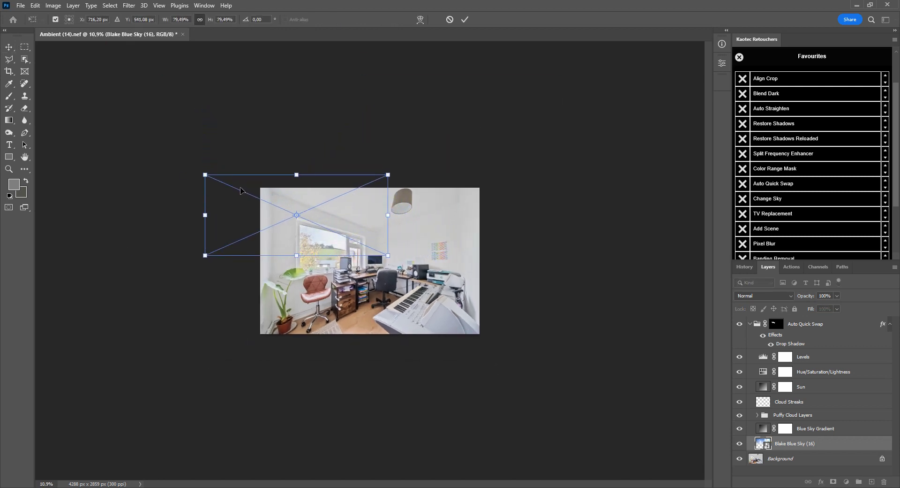
{"action": "left_click_drag", "start_coordinate": [207, 175], "coordinate": [282, 209]}
{"action": "mouse_move", "coordinate": [384, 242]}
{"action": "left_mouse_down"}
{"action": "mouse_move", "coordinate": [391, 225]}
{"action": "mouse_move", "coordinate": [398, 234]}
{"action": "mouse_move", "coordinate": [390, 239]}
{"action": "left_mouse_up"}
{"action": "left_click_drag", "start_coordinate": [397, 203], "coordinate": [435, 185]}
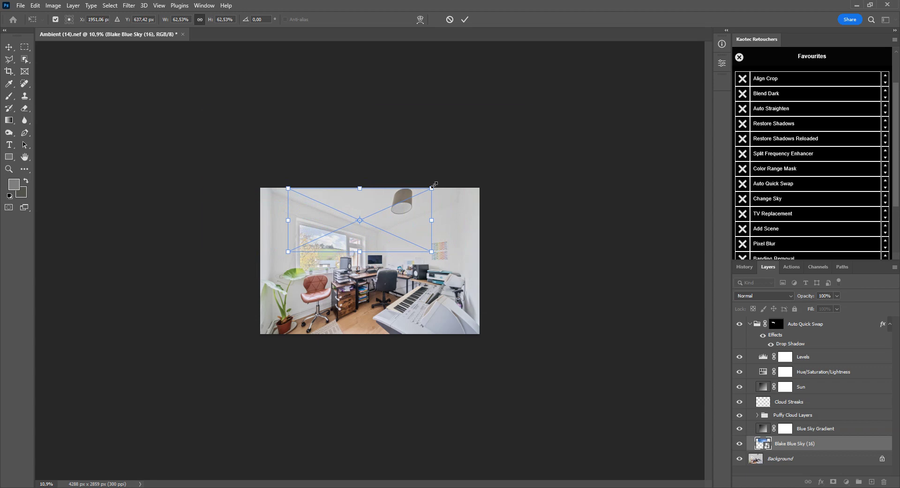
{"action": "key", "text": "Return"}
Check the replaced sky in the window, collapse the Auto Quick Swap group and flatten the layers.
{"action": "key", "text": "z"}
{"action": "left_click", "coordinate": [354, 251]}
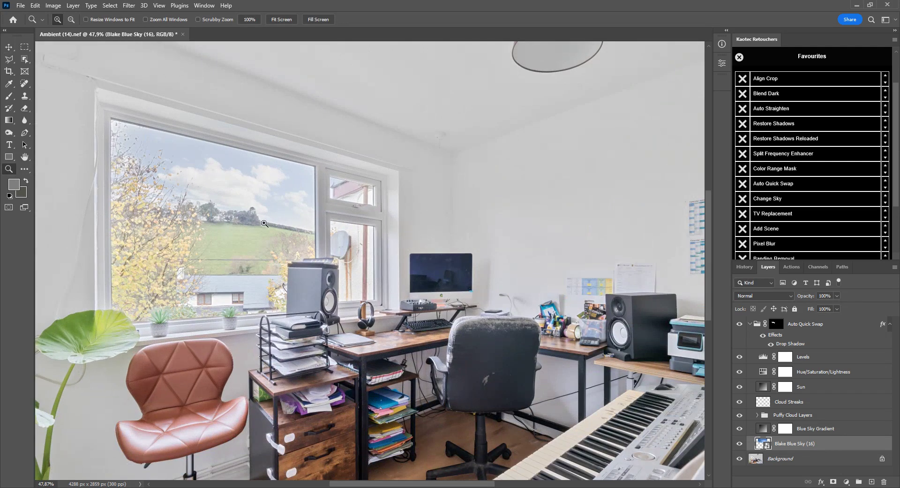
{"action": "left_click", "coordinate": [265, 223], "text": "alt"}
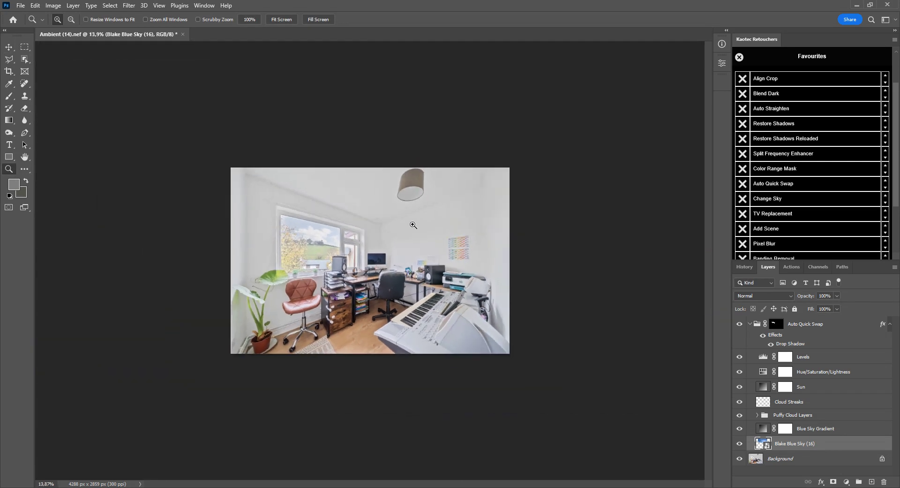
{"action": "left_click", "coordinate": [413, 225]}
{"action": "scroll", "coordinate": [860, 168], "scroll_direction": "up", "scroll_amount": 2}
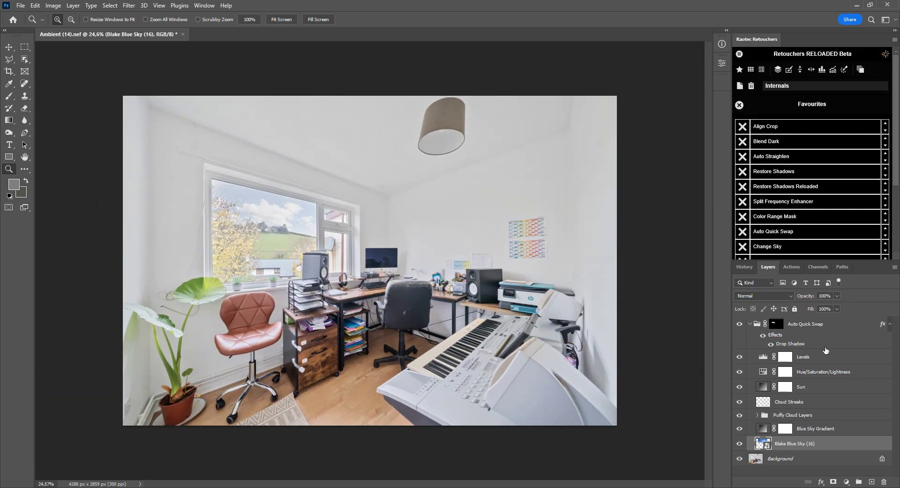
{"action": "left_click", "coordinate": [751, 324]}
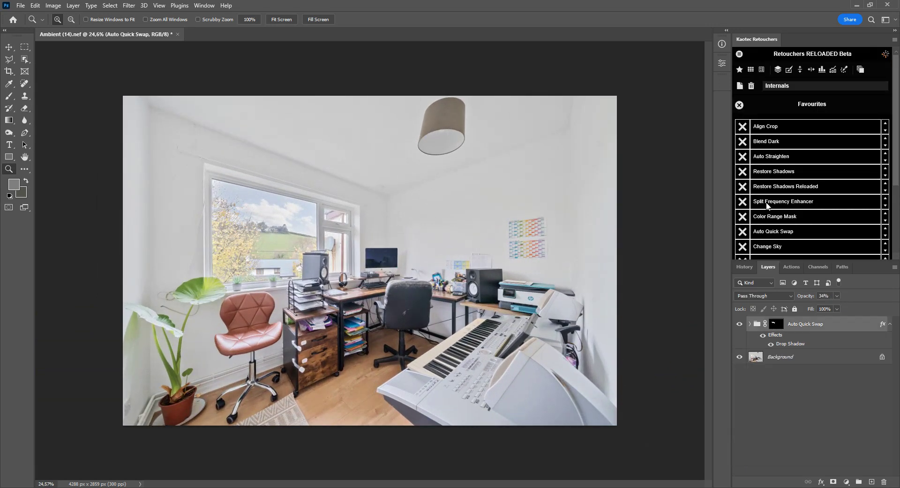
{"action": "left_click", "coordinate": [778, 69]}
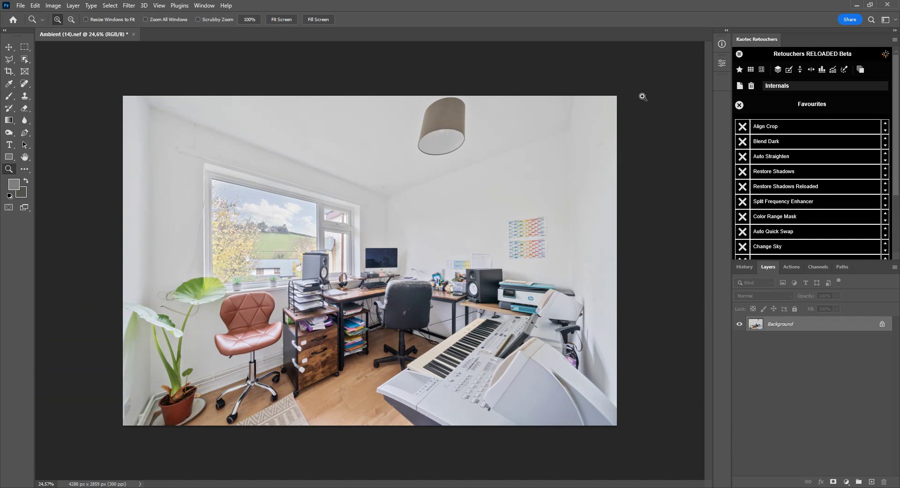
Outline the computer monitor's display area with a four-cornered Polygonal Lasso selection just inside the screen's dark border.
{"action": "scroll", "coordinate": [802, 199], "scroll_direction": "down", "scroll_amount": 3}
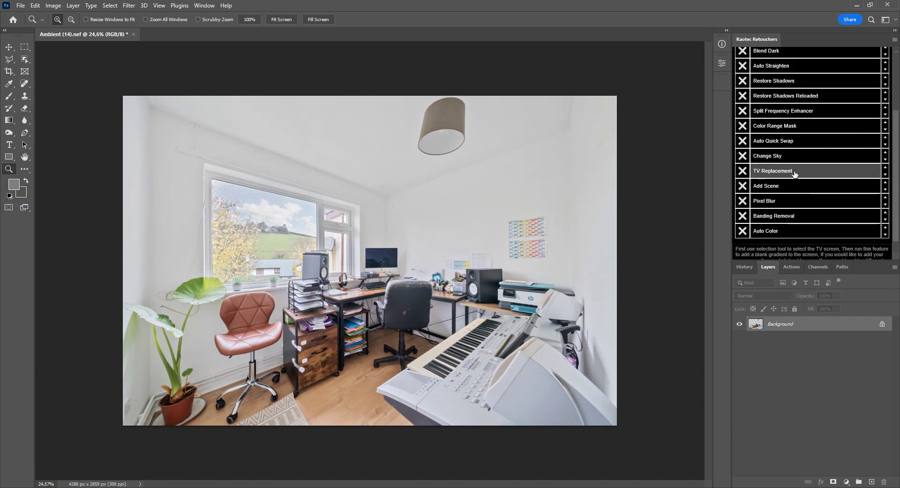
{"action": "left_click_drag", "start_coordinate": [377, 255], "coordinate": [312, 237]}
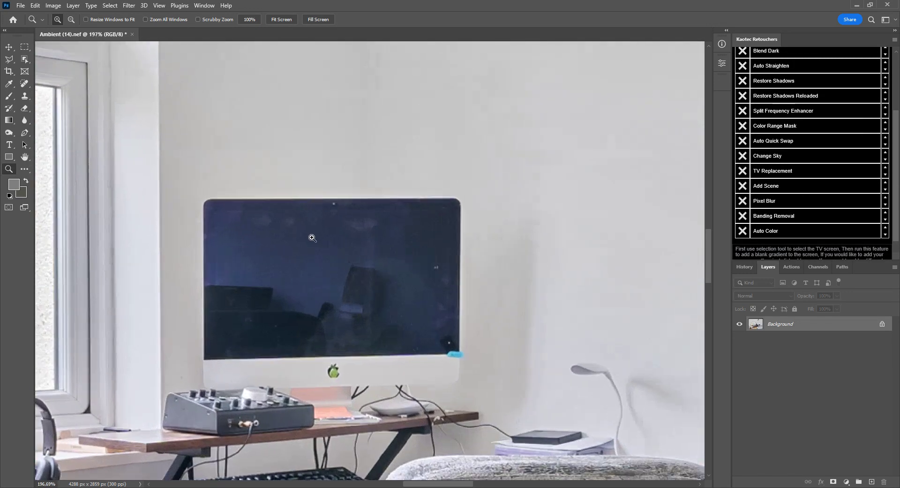
{"action": "scroll", "coordinate": [312, 238], "scroll_direction": "up", "scroll_amount": 2}
{"action": "left_click_drag", "start_coordinate": [367, 285], "coordinate": [402, 254]}
{"action": "scroll", "coordinate": [402, 255], "scroll_direction": "up", "scroll_amount": 2}
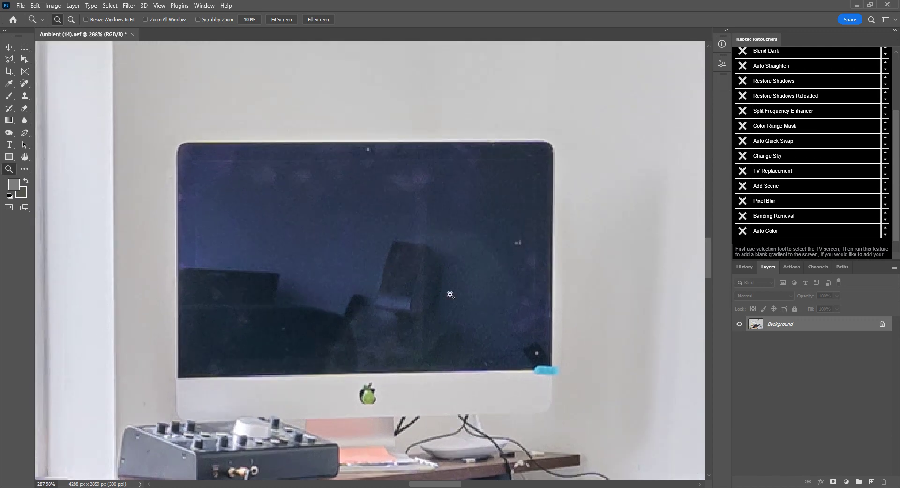
{"action": "left_click", "coordinate": [8, 60]}
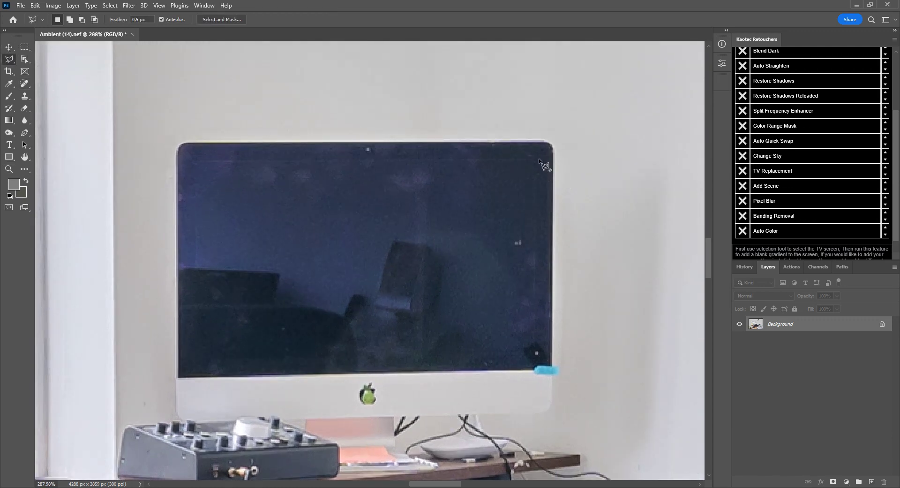
{"action": "left_click", "coordinate": [539, 160]}
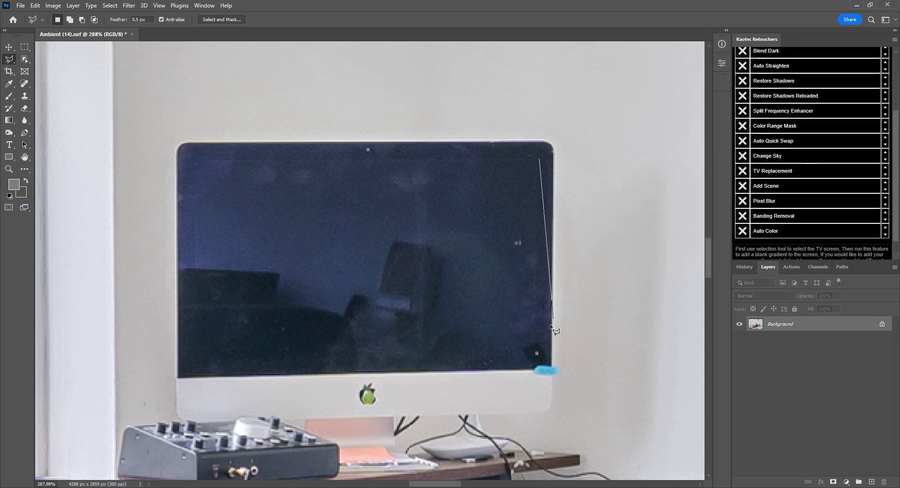
{"action": "left_click", "coordinate": [537, 352]}
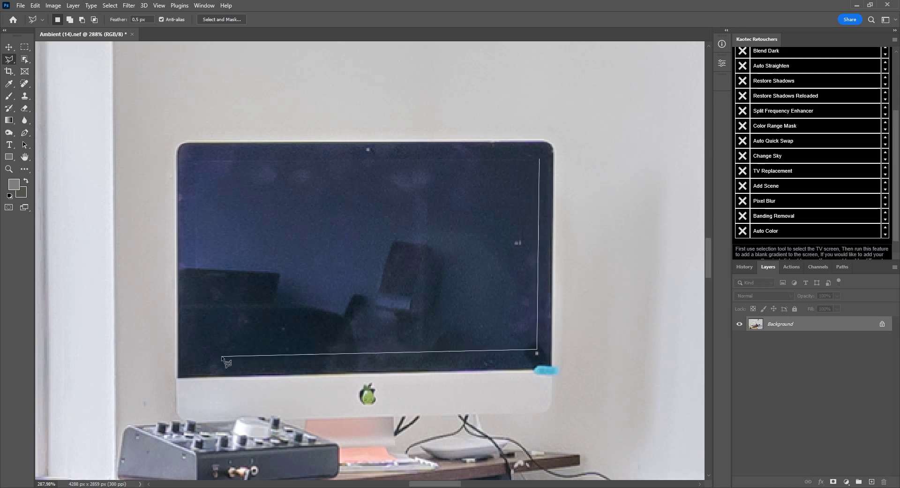
{"action": "left_click", "coordinate": [195, 356]}
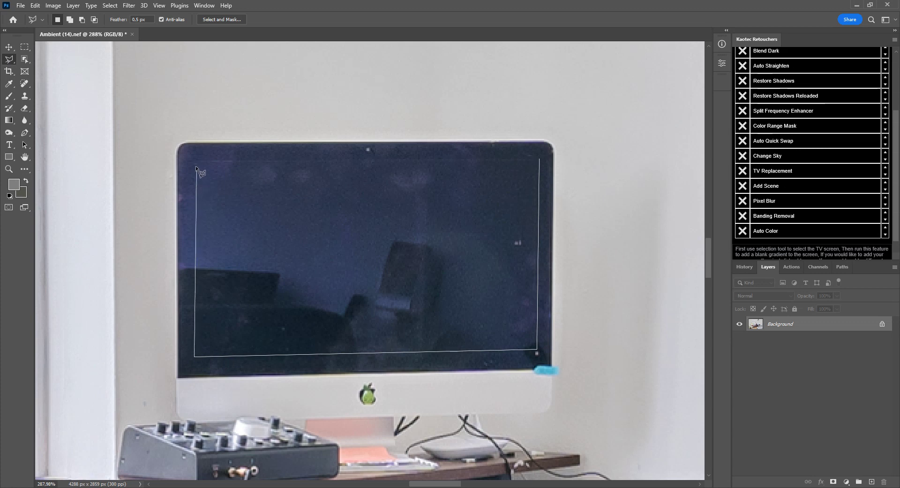
{"action": "left_click", "coordinate": [194, 160]}
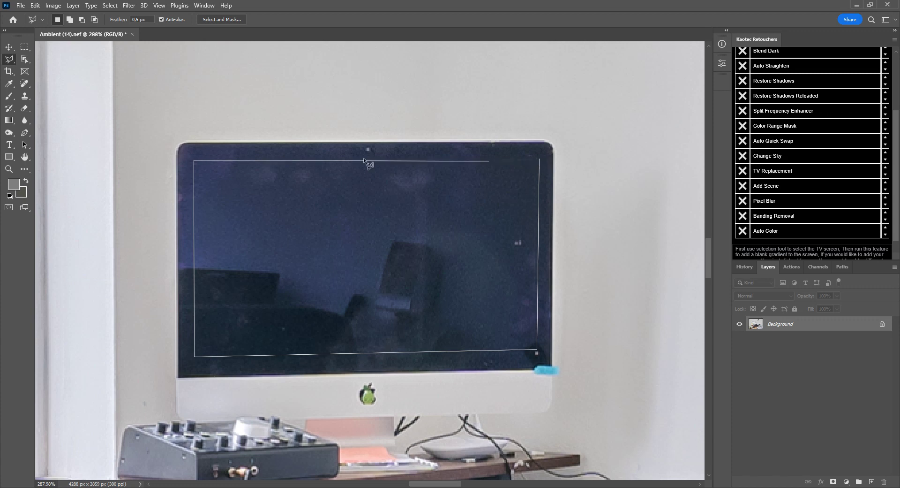
{"action": "left_click", "coordinate": [193, 159]}
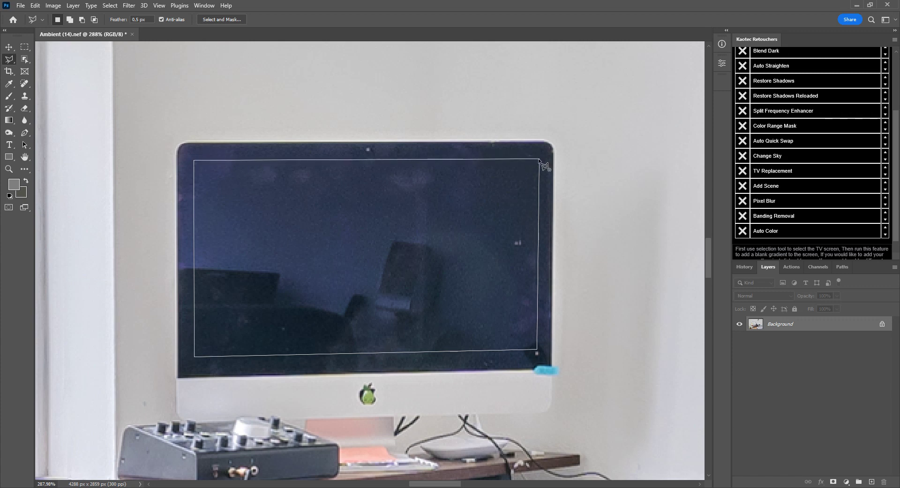
{"action": "left_click", "coordinate": [544, 165]}
Run TV Replacement on the selected monitor display area to cover it with a blank gradient screen.
{"action": "scroll", "coordinate": [543, 165], "scroll_direction": "down", "scroll_amount": 3}
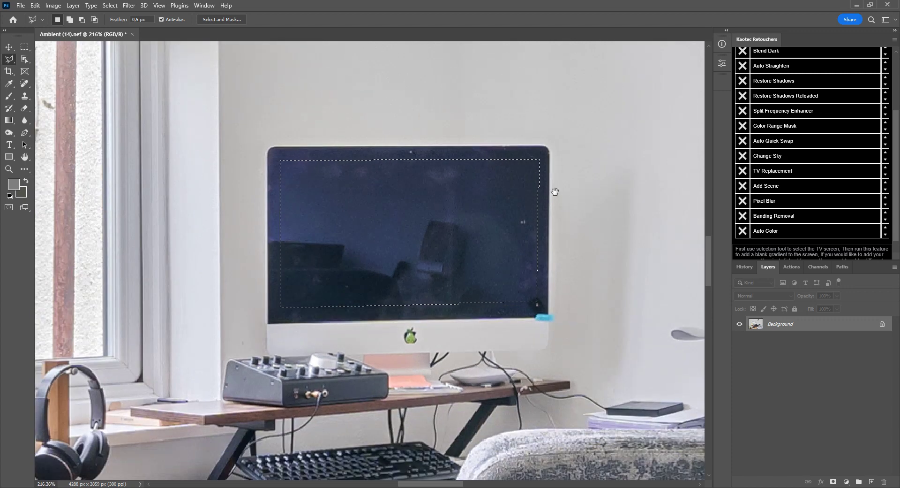
{"action": "scroll", "coordinate": [552, 191], "scroll_direction": "up", "scroll_amount": 2}
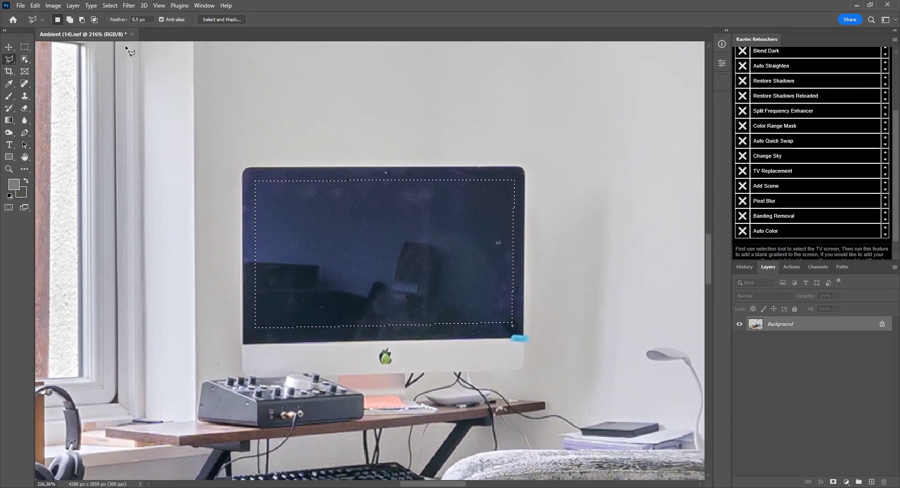
{"action": "left_click", "coordinate": [139, 19]}
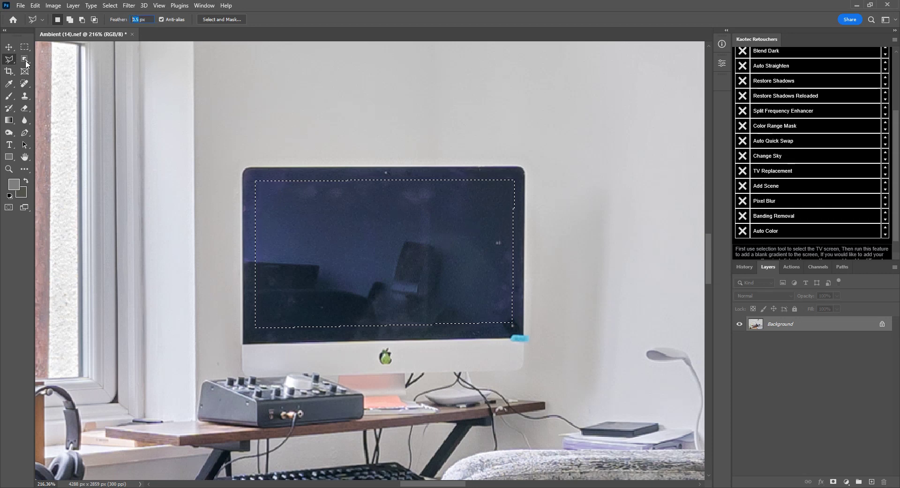
{"action": "left_click", "coordinate": [9, 47]}
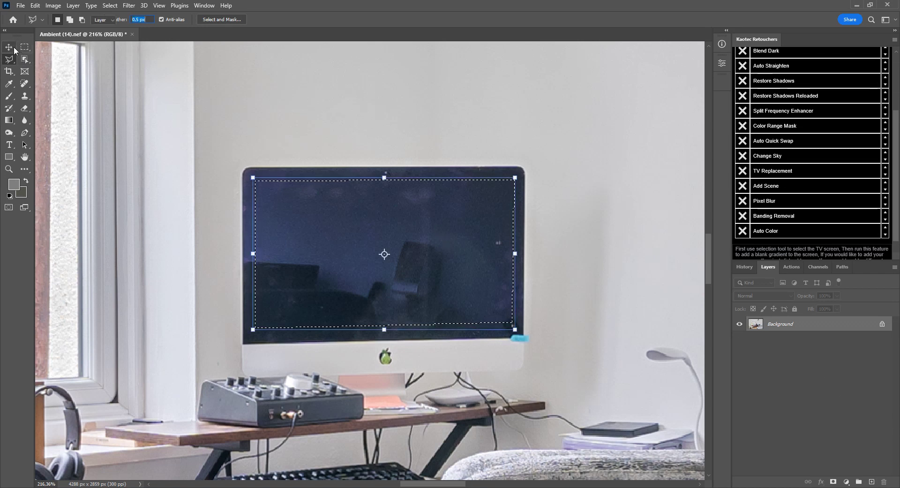
{"action": "scroll", "coordinate": [534, 233], "scroll_direction": "up", "scroll_amount": 2}
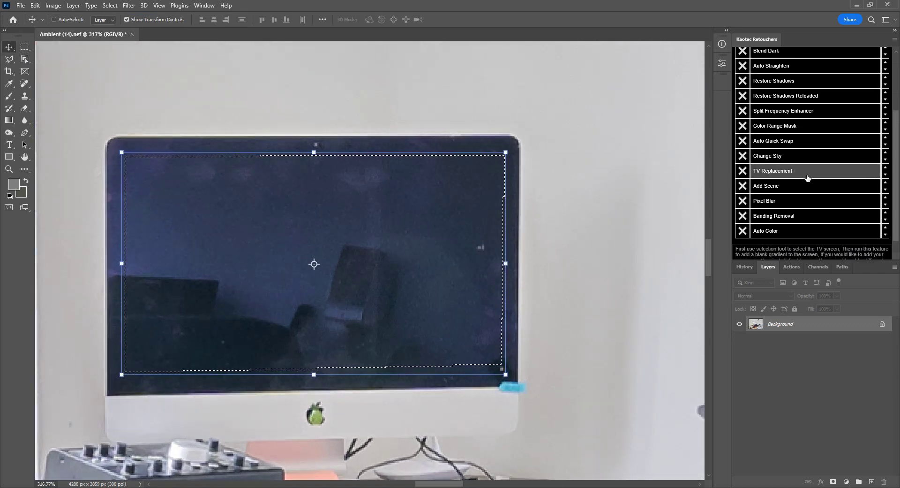
{"action": "left_click", "coordinate": [791, 176]}
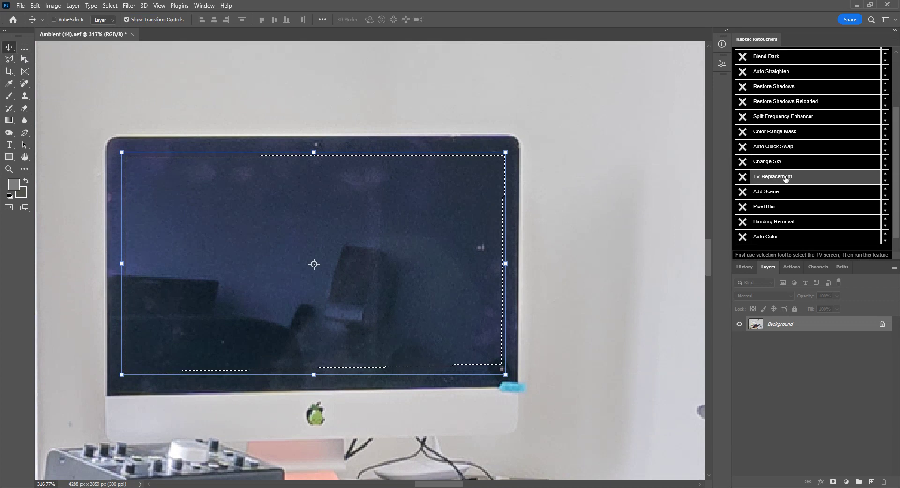
{"action": "scroll", "coordinate": [485, 221], "scroll_direction": "down", "scroll_amount": 6}
{"action": "key", "text": "z"}
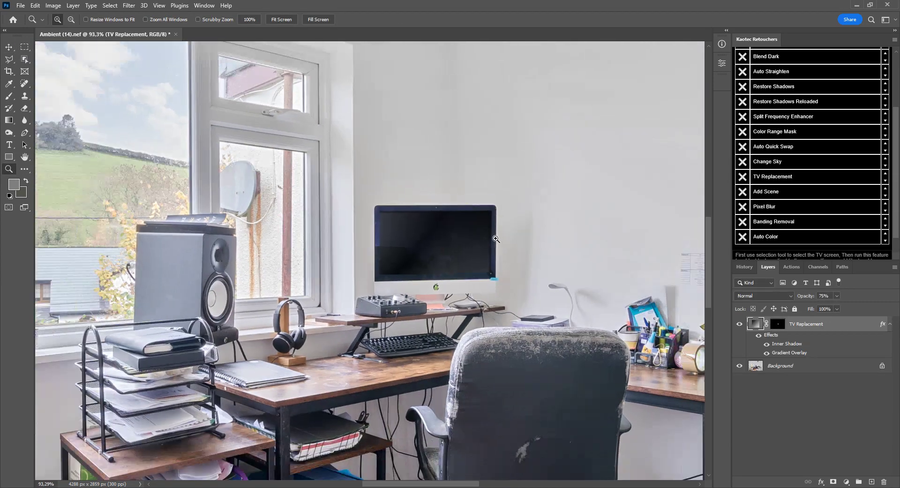
{"action": "scroll", "coordinate": [495, 241], "scroll_direction": "up", "scroll_amount": 2}
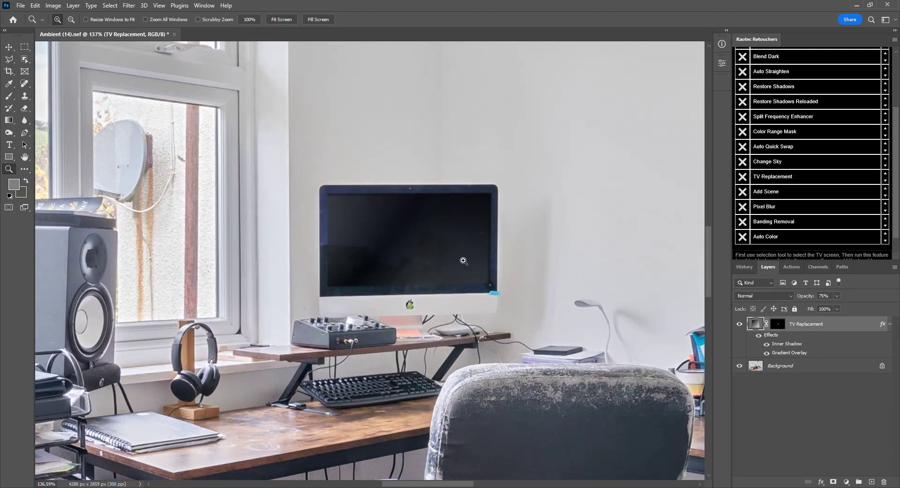
{"action": "scroll", "coordinate": [458, 260], "scroll_direction": "up", "scroll_amount": 2}
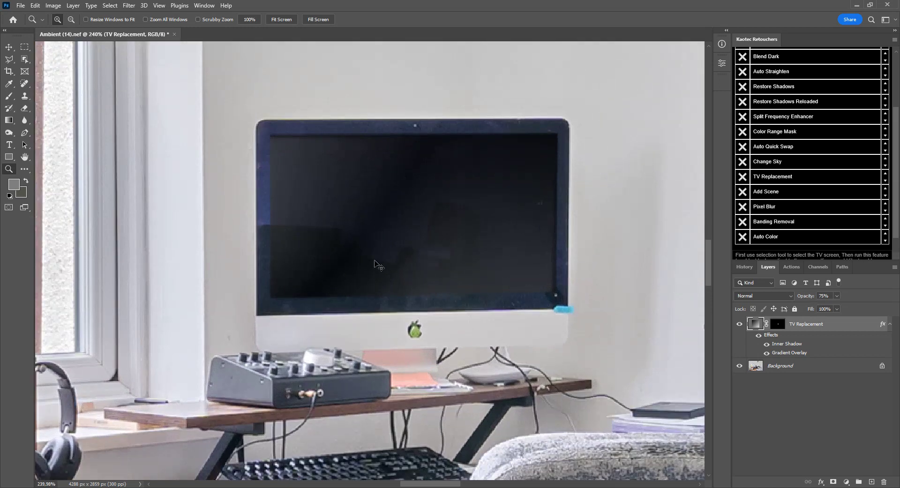
Compare the monitor with the TV Replacement layer hidden and shown, and set that layer's opacity to 51%.
{"action": "left_click", "coordinate": [739, 324]}
{"action": "left_click", "coordinate": [739, 323]}
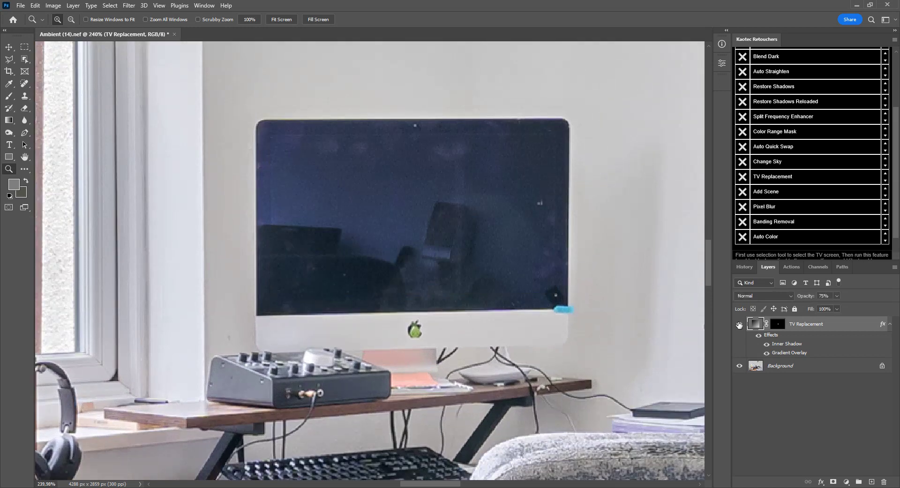
{"action": "left_click", "coordinate": [739, 323]}
{"action": "left_click", "coordinate": [739, 324]}
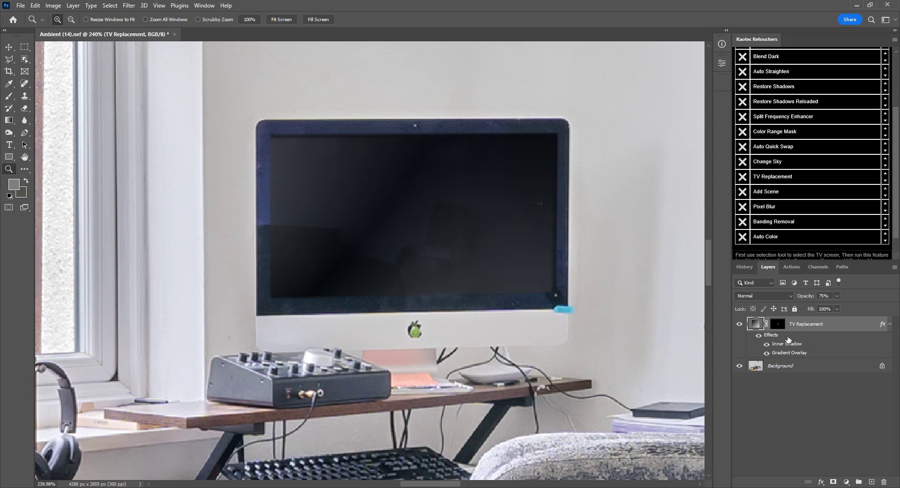
{"action": "left_click_drag", "start_coordinate": [807, 298], "coordinate": [791, 300]}
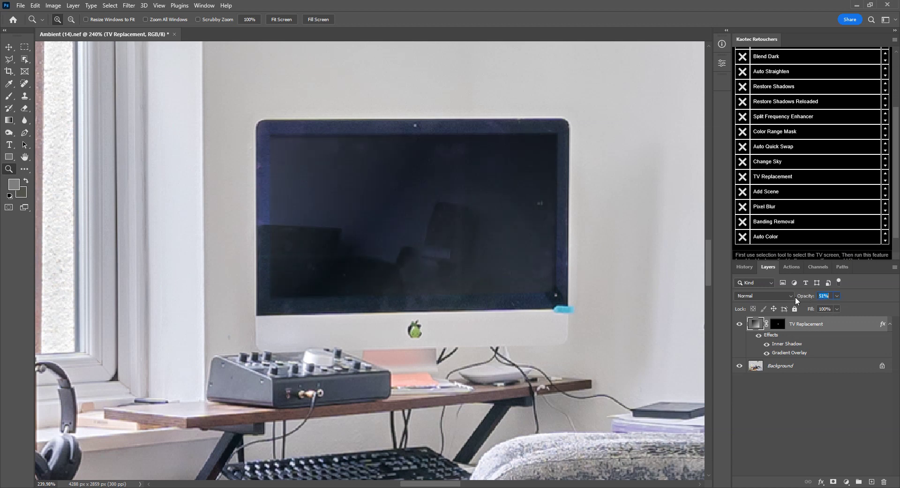
{"action": "key", "text": "Return"}
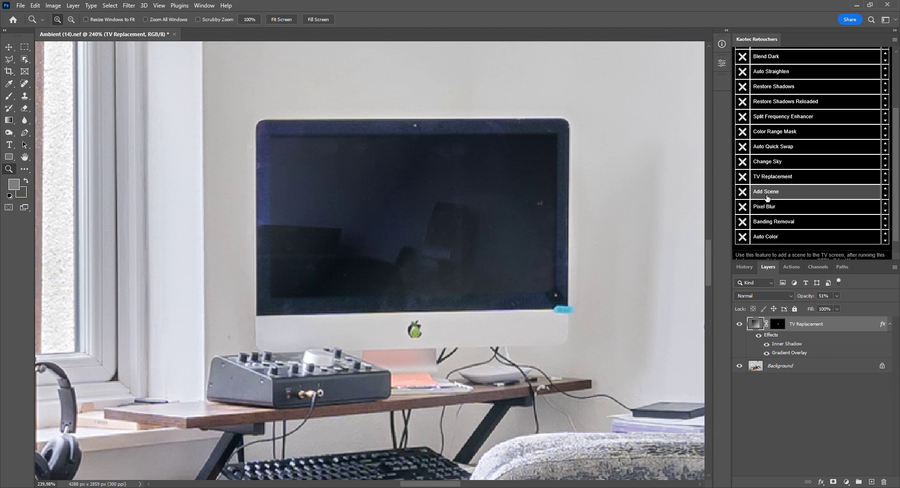
Add the Twilight sky (5) scene to the monitor, scale it to about 24.26% over the display and apply the transform.
{"action": "left_click", "coordinate": [772, 196]}
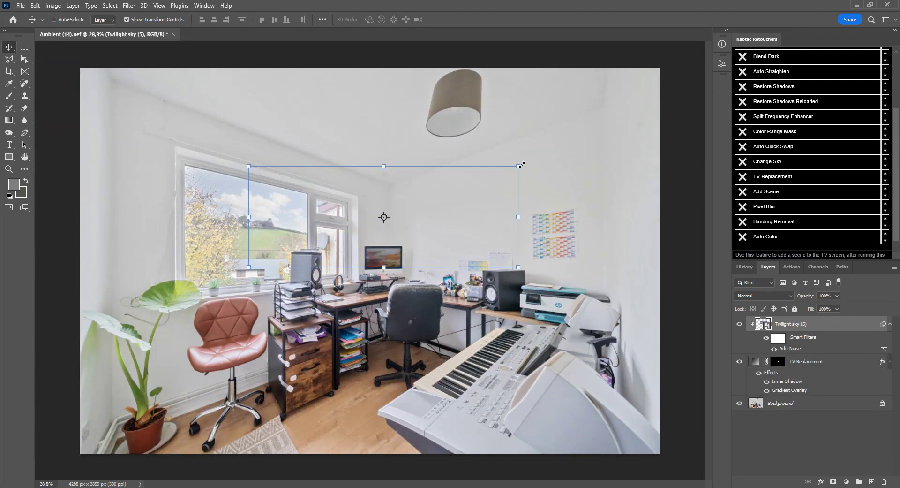
{"action": "left_click_drag", "start_coordinate": [522, 165], "coordinate": [426, 201]}
{"action": "left_click_drag", "start_coordinate": [248, 203], "coordinate": [357, 242]}
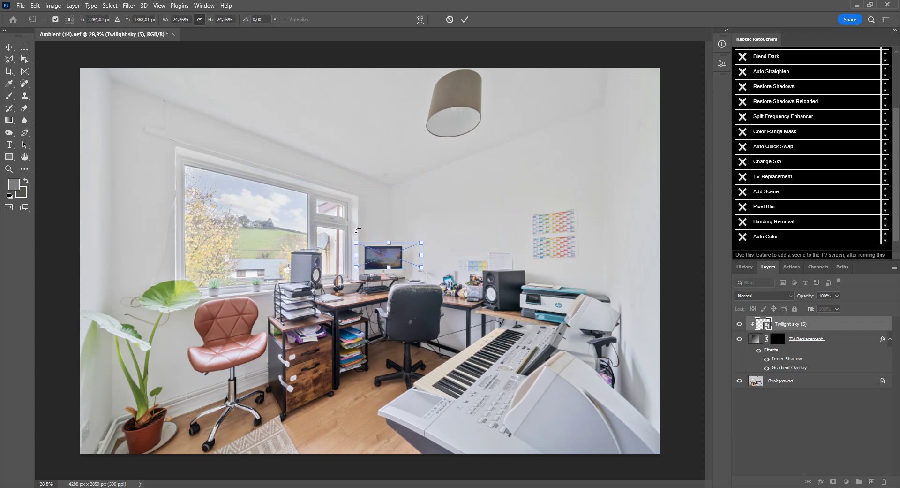
{"action": "key", "text": "Return"}
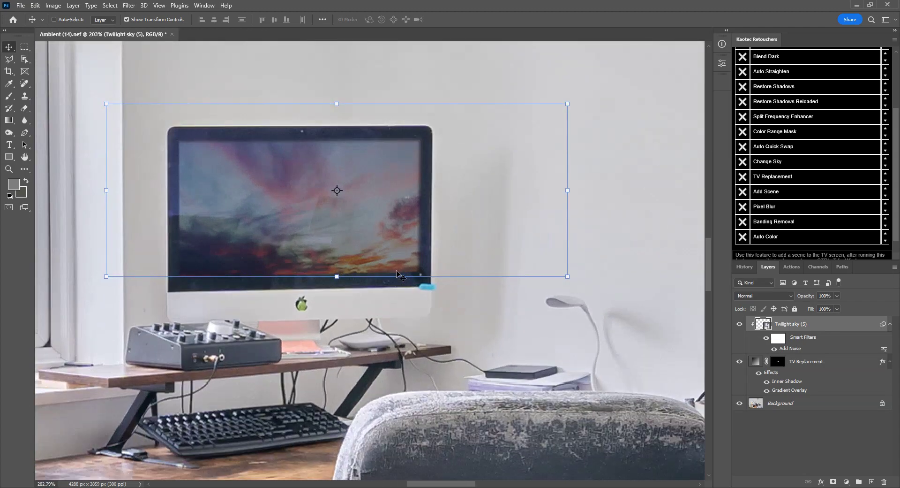
{"action": "key", "text": "z"}
{"action": "left_click", "coordinate": [508, 334], "text": "alt"}
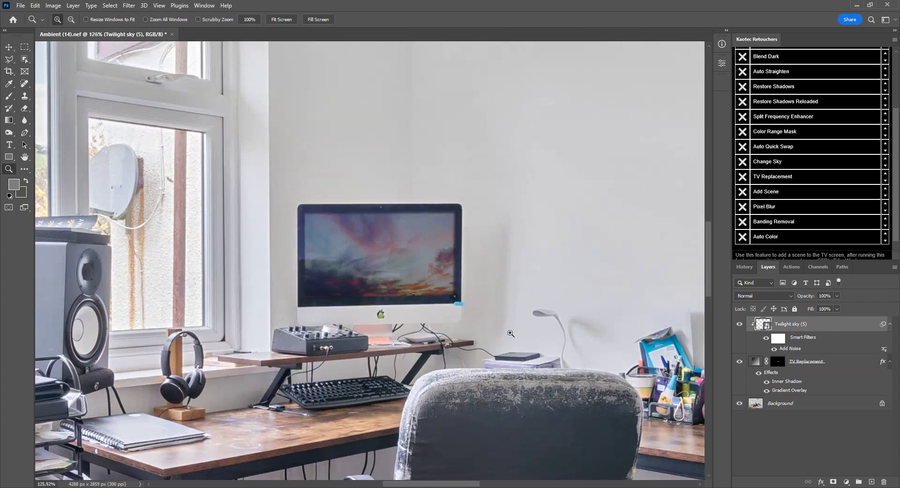
{"action": "left_click", "coordinate": [508, 334], "text": "alt"}
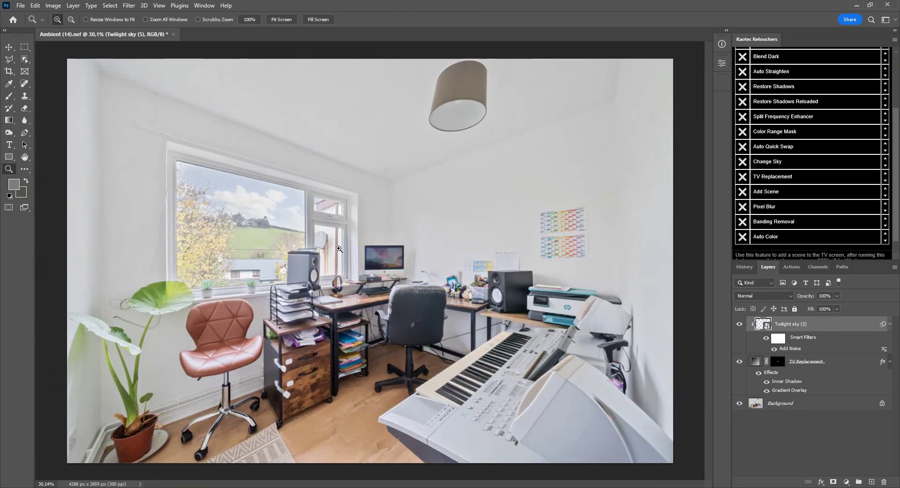
{"action": "scroll", "coordinate": [826, 198], "scroll_direction": "up", "scroll_amount": 3}
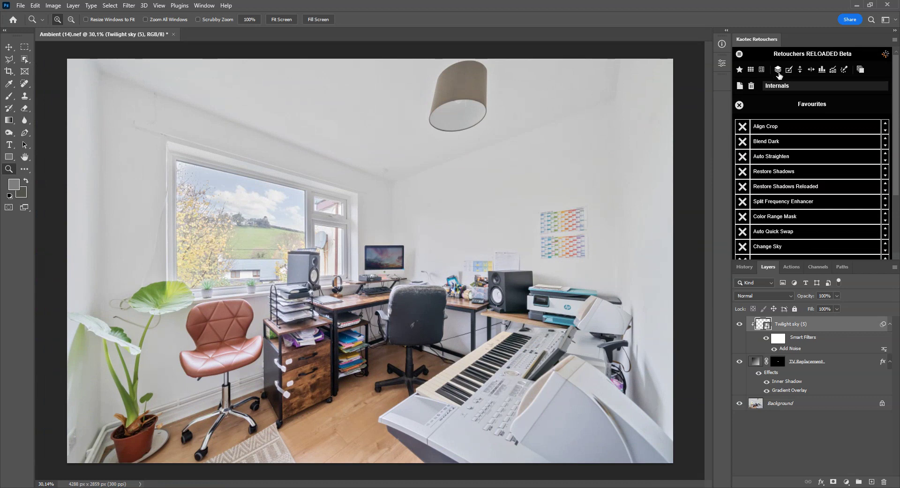